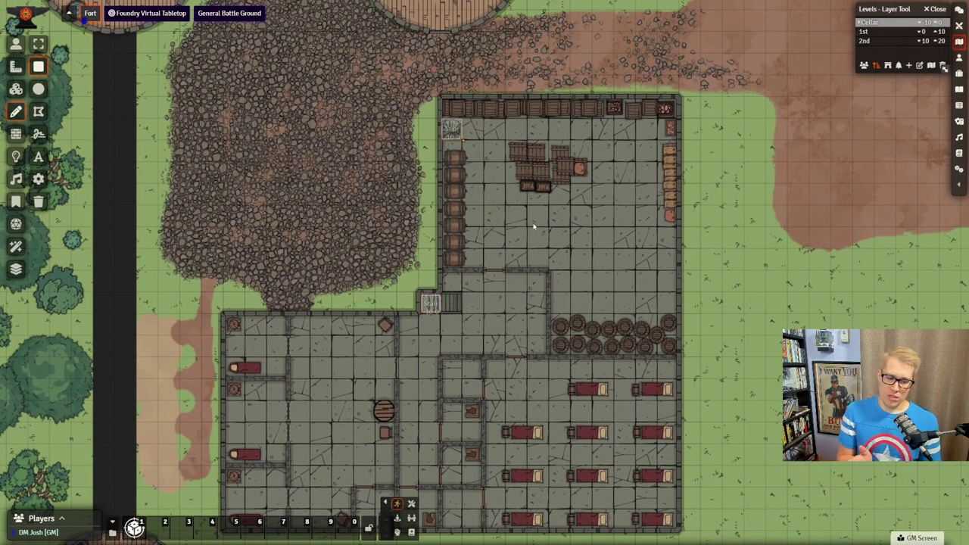
Step: Show the 1st level and place the character's token in the courtyard beside the outdoor stairs
{"action": "left_click", "coordinate": [904, 31]}
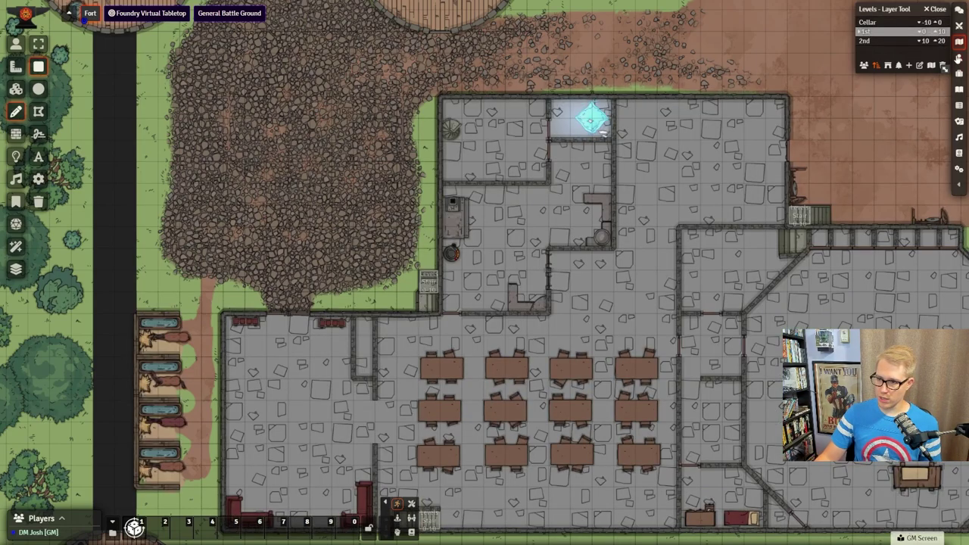
{"action": "right_click", "coordinate": [959, 58]}
{"action": "left_click_drag", "start_coordinate": [446, 298], "coordinate": [386, 281]}
{"action": "left_click", "coordinate": [542, 190]}
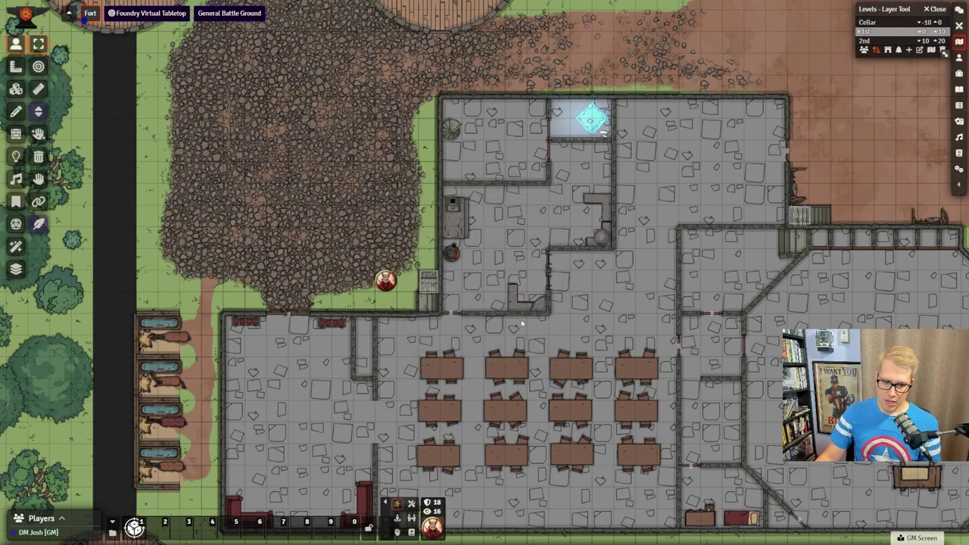
Step: Walk the character token from the courtyard over the outdoor stairs down into the cellar
{"action": "scroll", "coordinate": [458, 322], "scroll_direction": "up", "scroll_amount": 4}
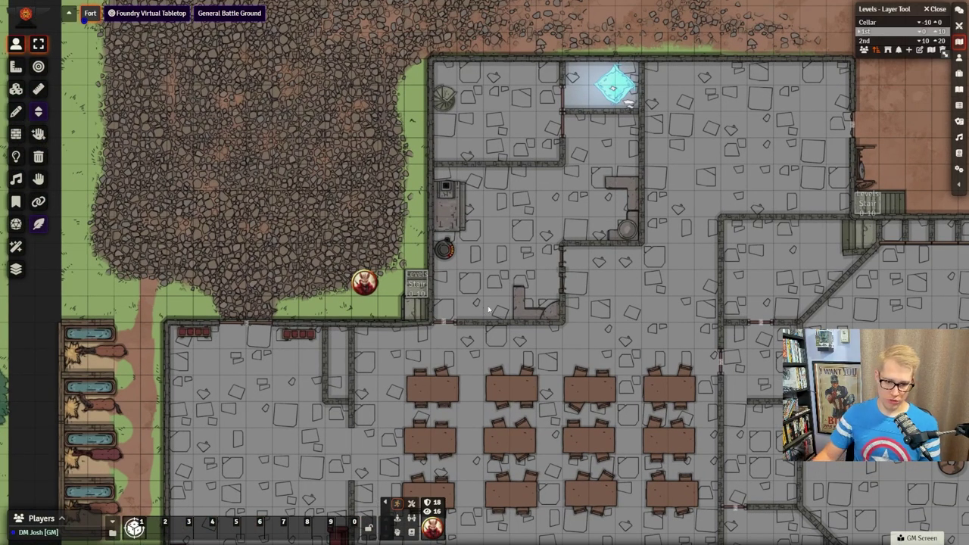
{"action": "left_click", "coordinate": [356, 282]}
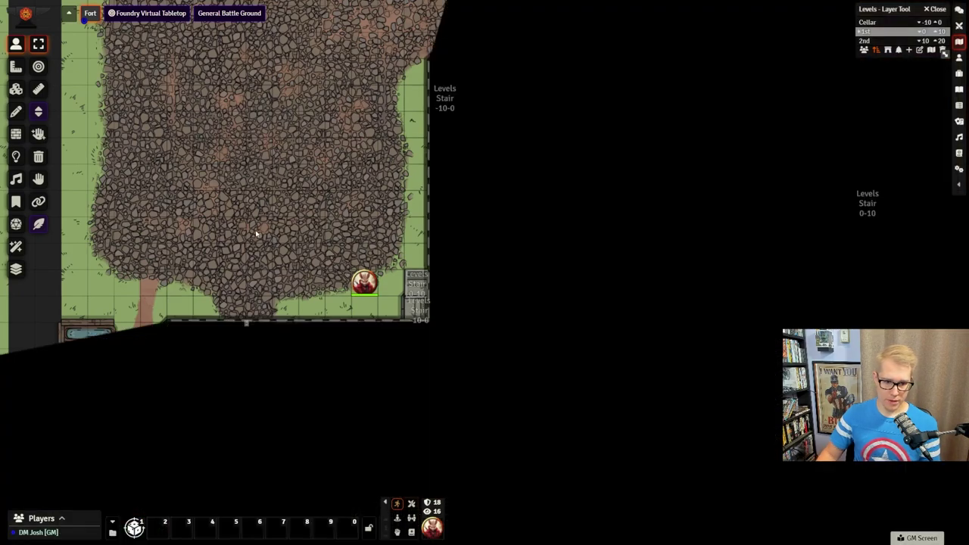
{"action": "key", "text": "Down"}
{"action": "key", "text": "Right"}
{"action": "key", "text": "Right"}
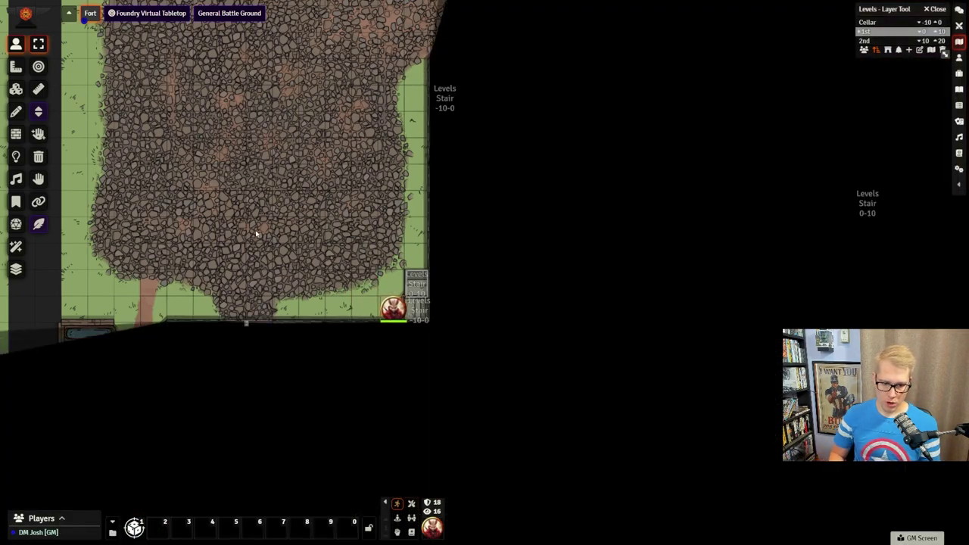
{"action": "key", "text": "Right"}
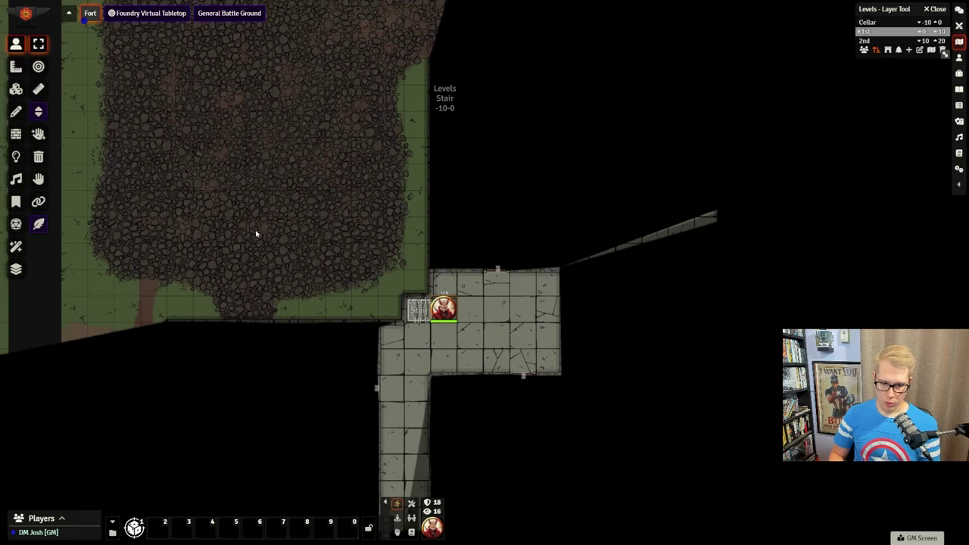
Step: Walk the token back over the stairs up to the 2nd level, then step off into the courtyard area
{"action": "key", "text": "Left"}
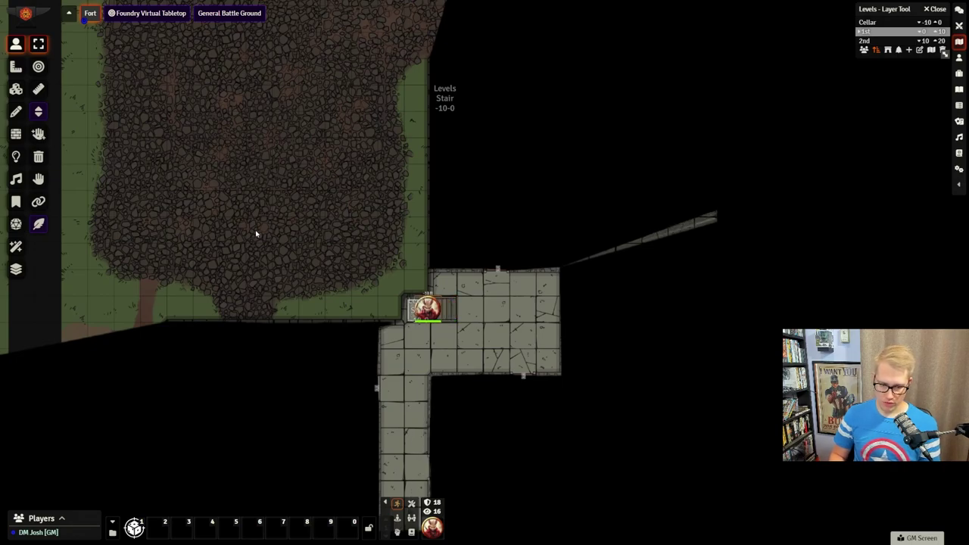
{"action": "key", "text": "Left"}
{"action": "key", "text": "Up"}
{"action": "key", "text": "Right"}
{"action": "key", "text": "Down"}
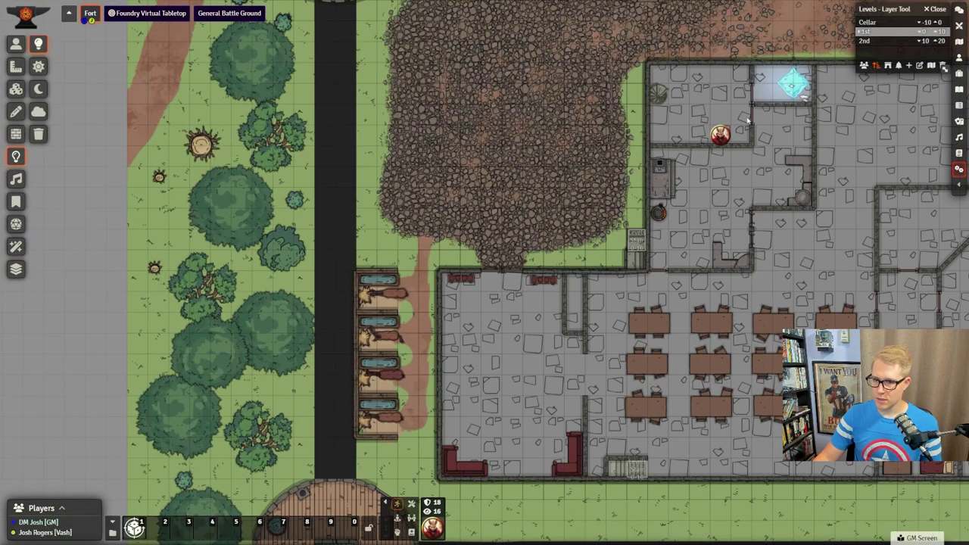
{"action": "double_click", "coordinate": [527, 303]}
{"action": "key", "text": "Escape"}
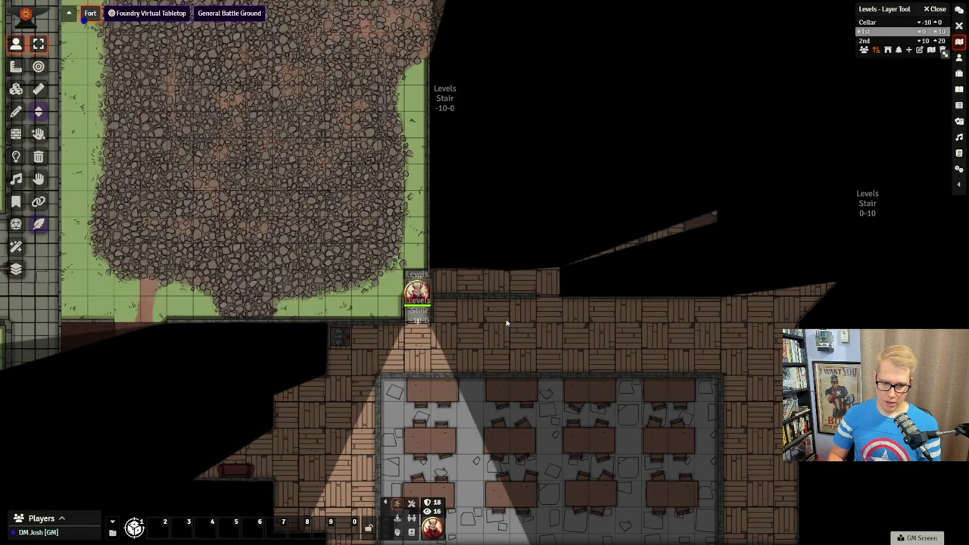
{"action": "key", "text": "Up"}
{"action": "key", "text": "Up"}
{"action": "key", "text": "Left"}
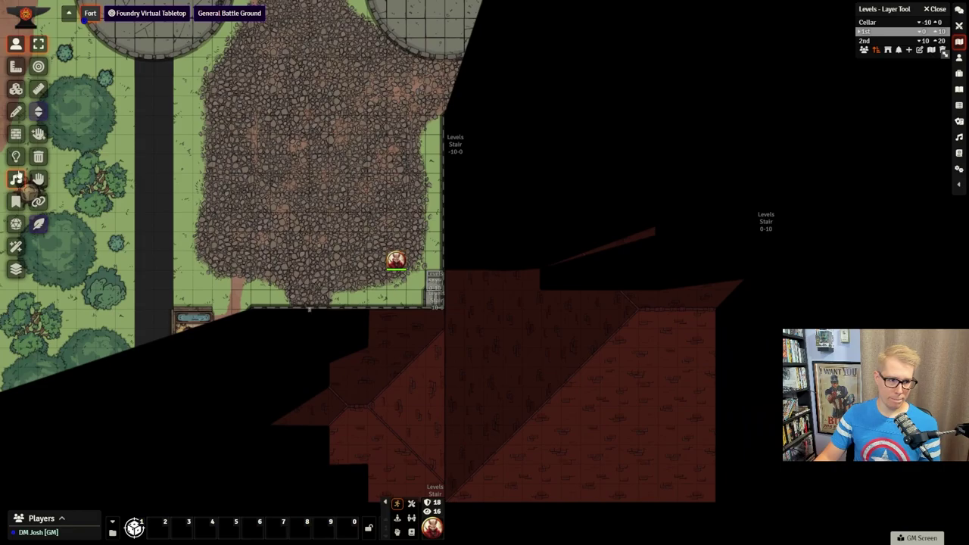
Step: Reset the fog of war exploration for the whole scene
{"action": "left_click", "coordinate": [15, 156]}
{"action": "left_click", "coordinate": [39, 112]}
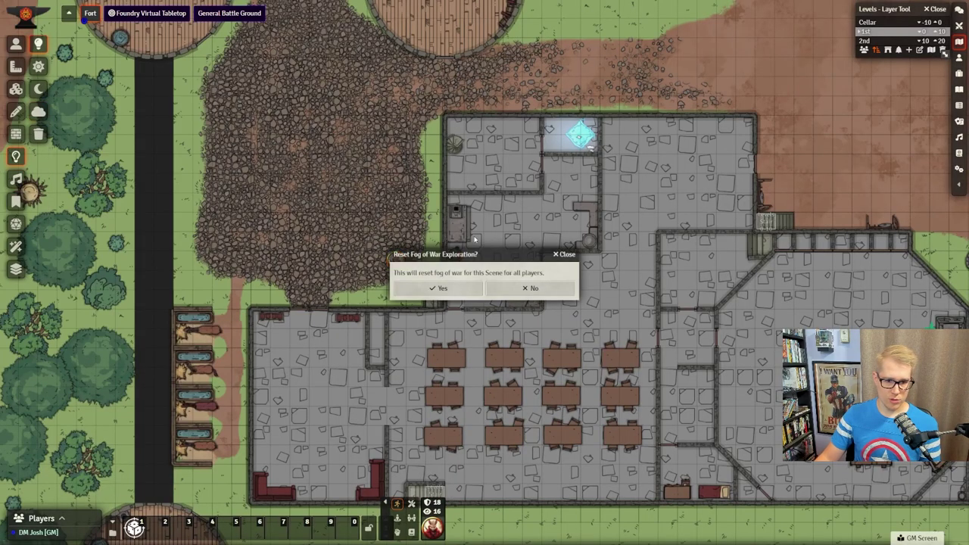
{"action": "left_click", "coordinate": [439, 288]}
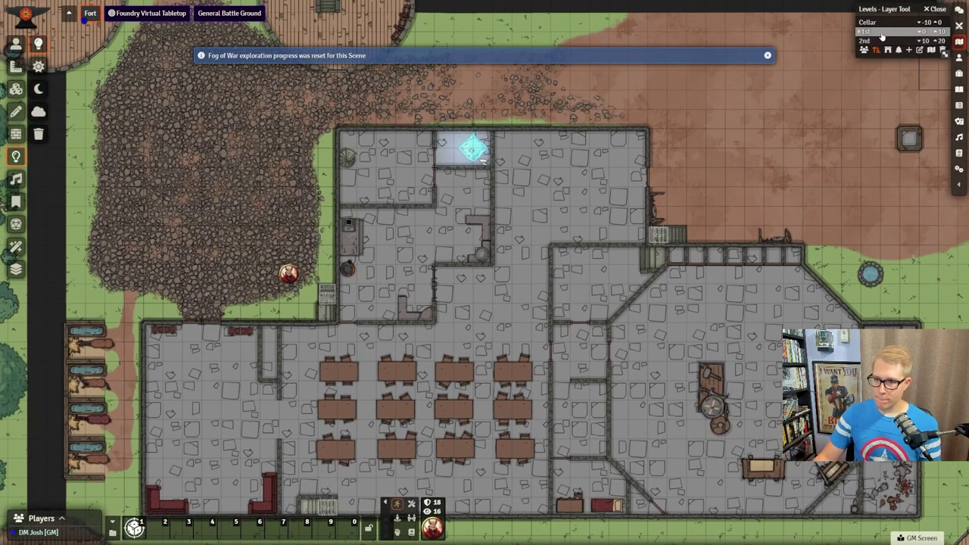
Step: On the 2nd level, examine the Levels settings of the long northern wall walkway tile
{"action": "left_click", "coordinate": [878, 41]}
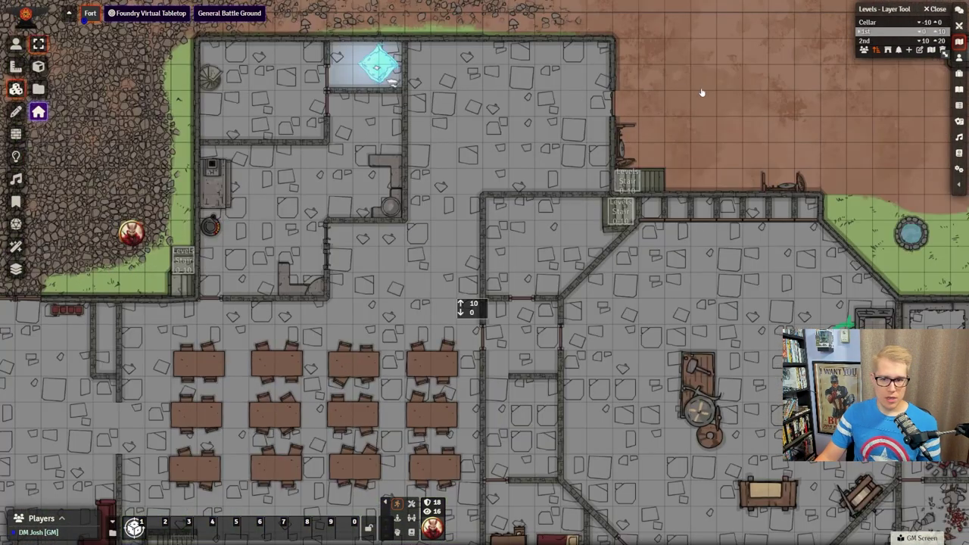
{"action": "scroll", "coordinate": [704, 93], "scroll_direction": "down", "scroll_amount": 6}
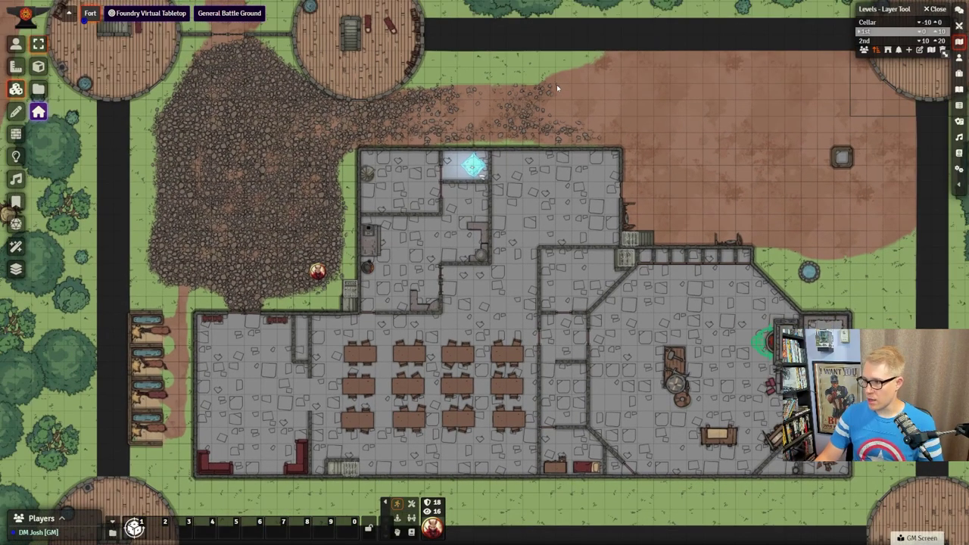
{"action": "left_click_drag", "start_coordinate": [582, 86], "coordinate": [579, 127]}
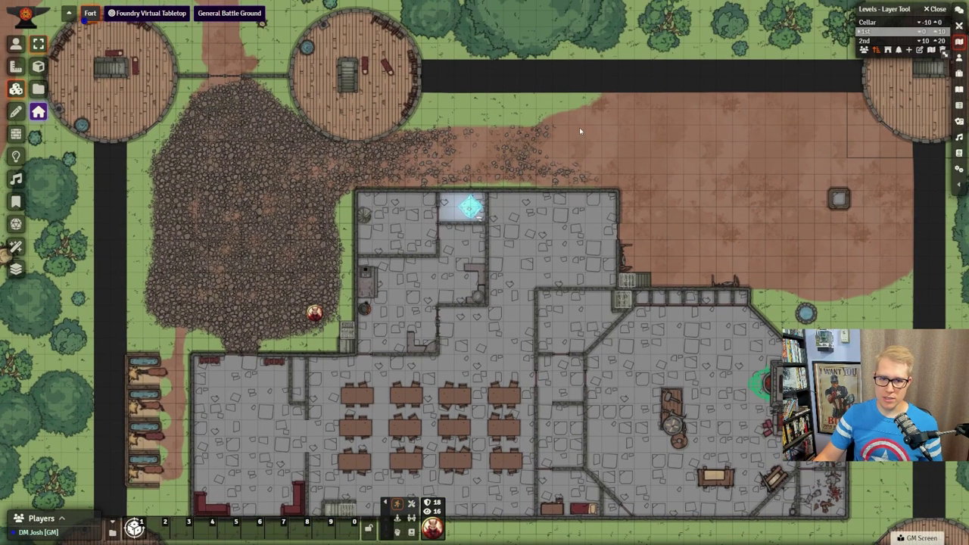
{"action": "left_click", "coordinate": [865, 43]}
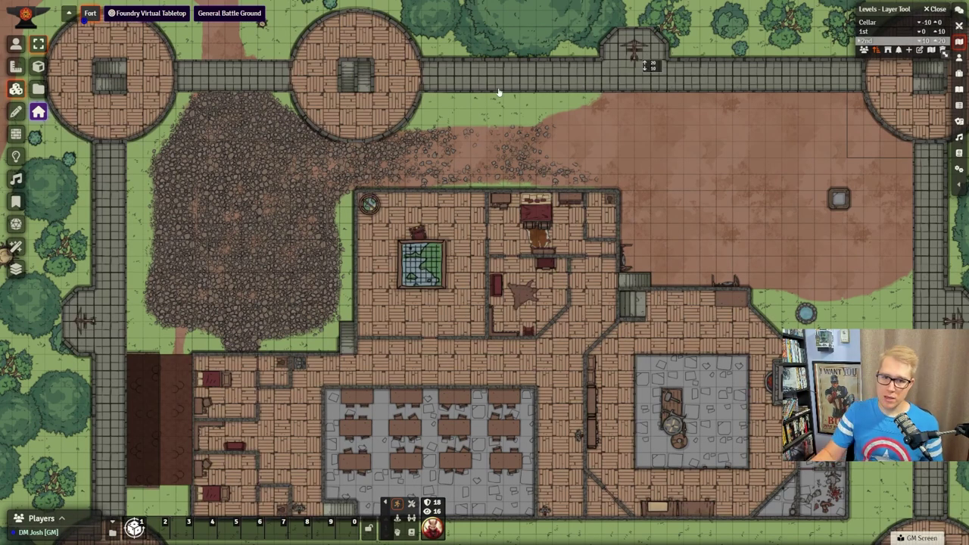
{"action": "double_click", "coordinate": [534, 79]}
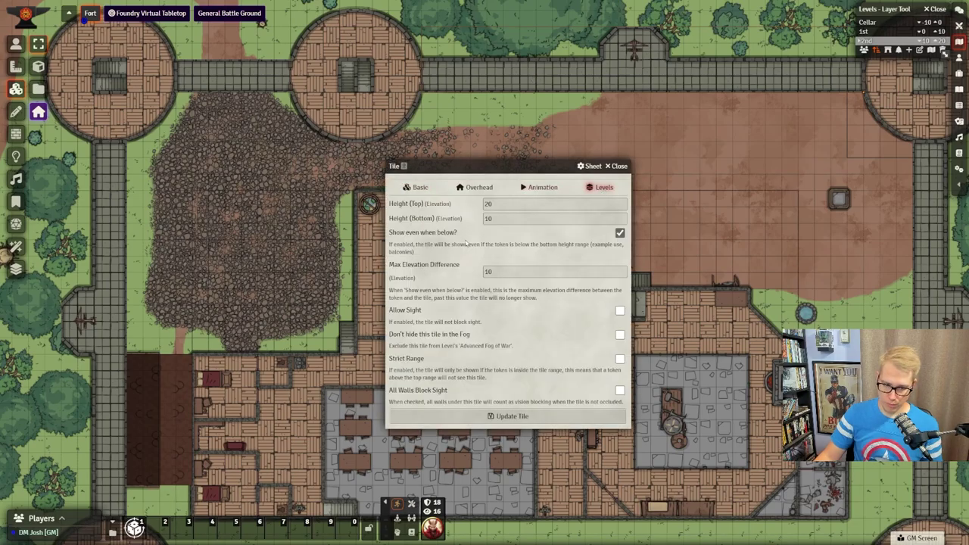
{"action": "left_click", "coordinate": [620, 166]}
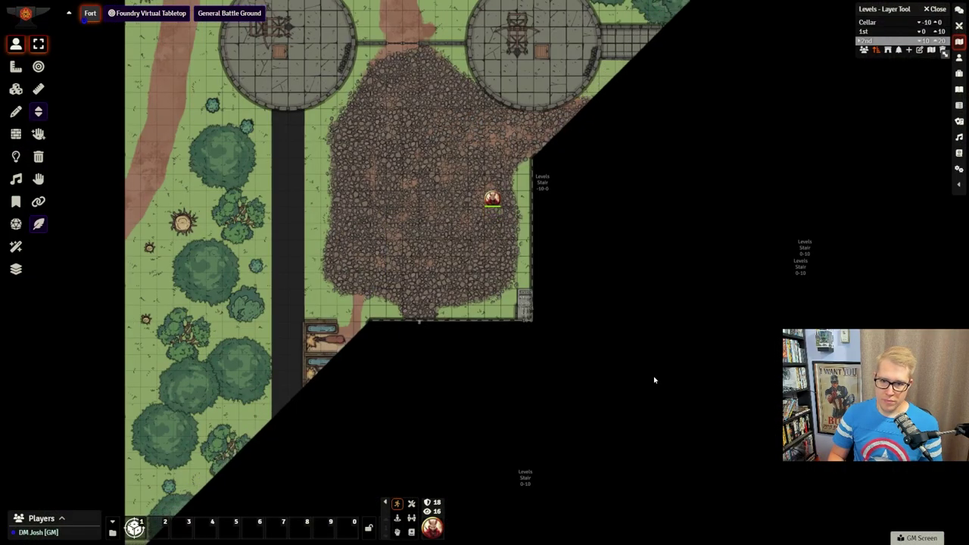
Step: Move the token north through the courtyard to check how the wall walkway appears from ground level
{"action": "key", "text": "Up"}
{"action": "key", "text": "Up"}
{"action": "key", "text": "Up"}
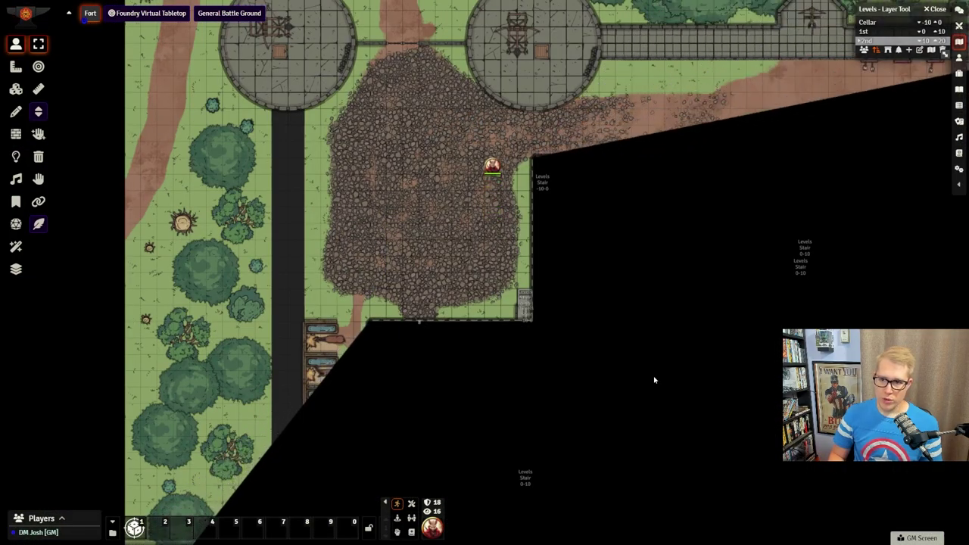
{"action": "left_click_drag", "start_coordinate": [414, 233], "coordinate": [409, 294]}
{"action": "scroll", "coordinate": [454, 257], "scroll_direction": "up", "scroll_amount": 4}
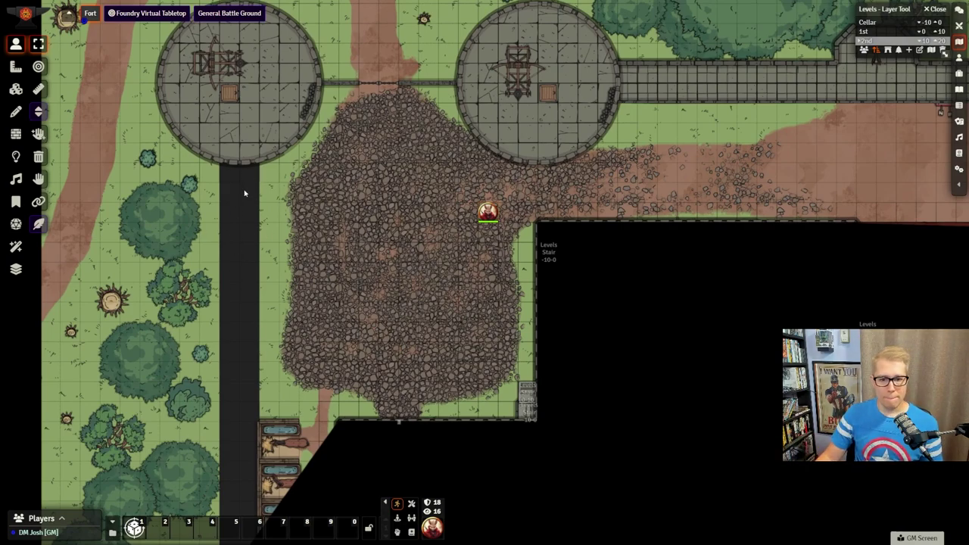
{"action": "left_click_drag", "start_coordinate": [698, 153], "coordinate": [566, 191]}
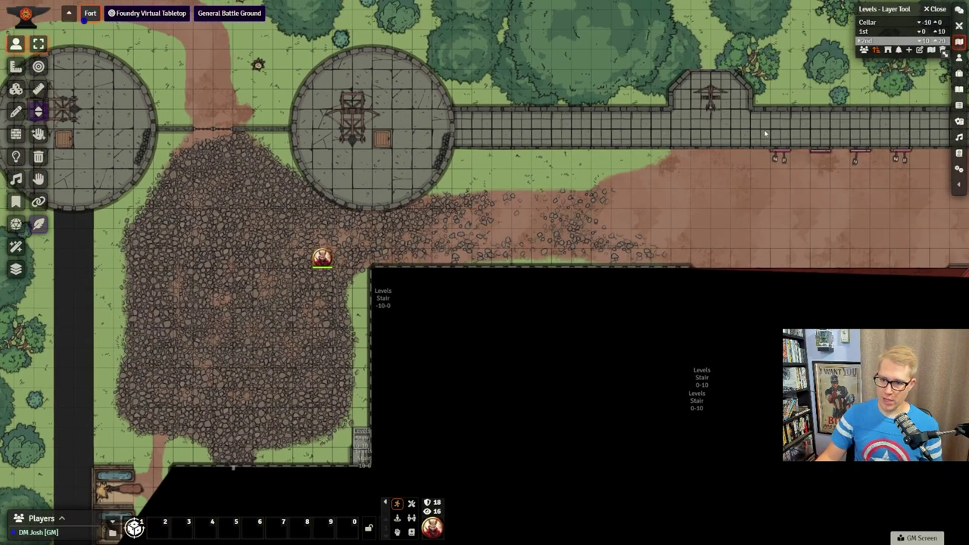
{"action": "key", "text": "Left"}
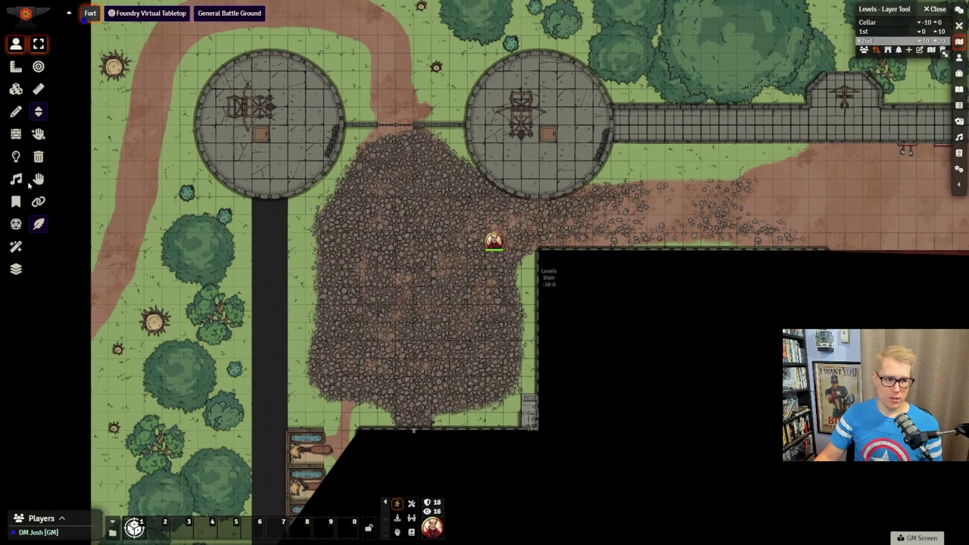
Step: Set the walkway tile between the two gate towers to show even when below, with a max elevation difference of 10
{"action": "left_click", "coordinate": [15, 111]}
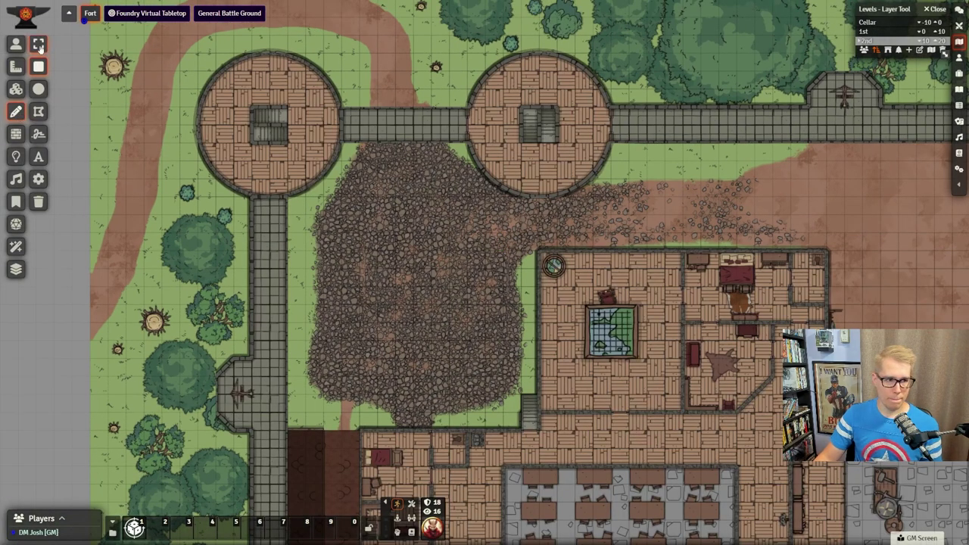
{"action": "left_click", "coordinate": [15, 88]}
{"action": "double_click", "coordinate": [430, 125]}
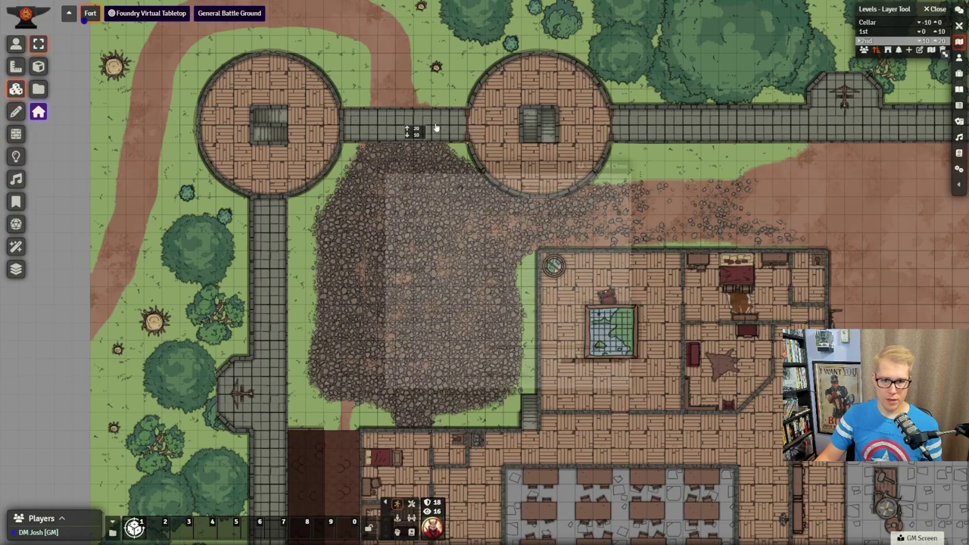
{"action": "left_click", "coordinate": [600, 187]}
{"action": "left_click", "coordinate": [620, 233]}
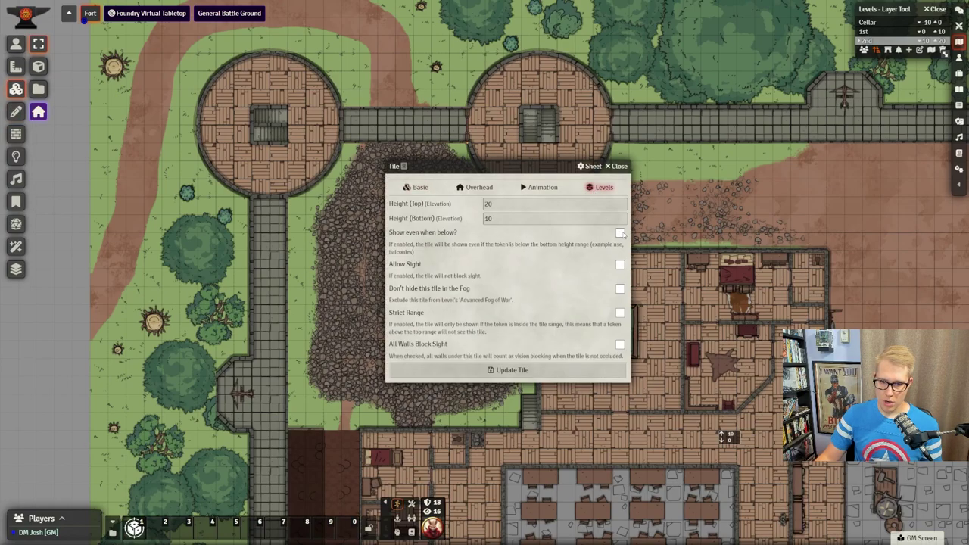
{"action": "left_click", "coordinate": [589, 270]}
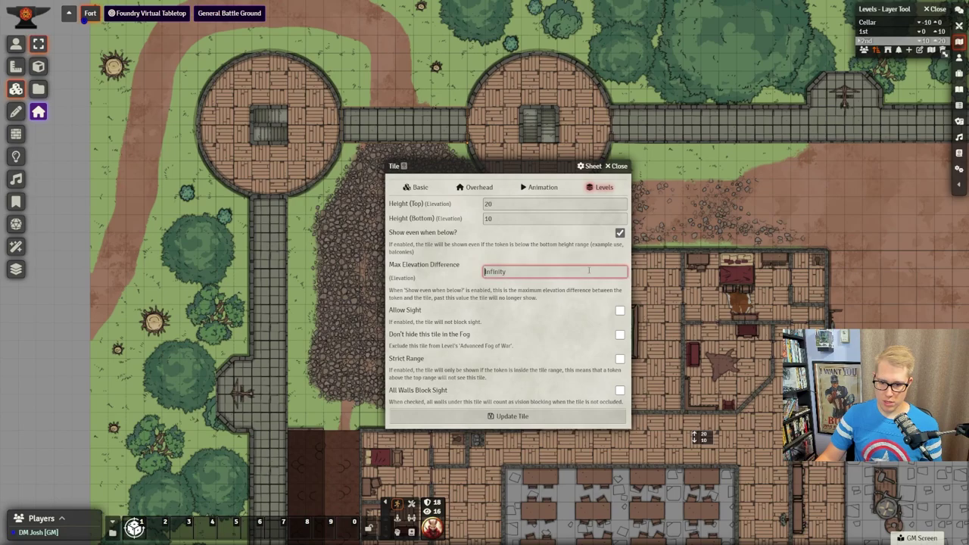
{"action": "type", "text": "10"}
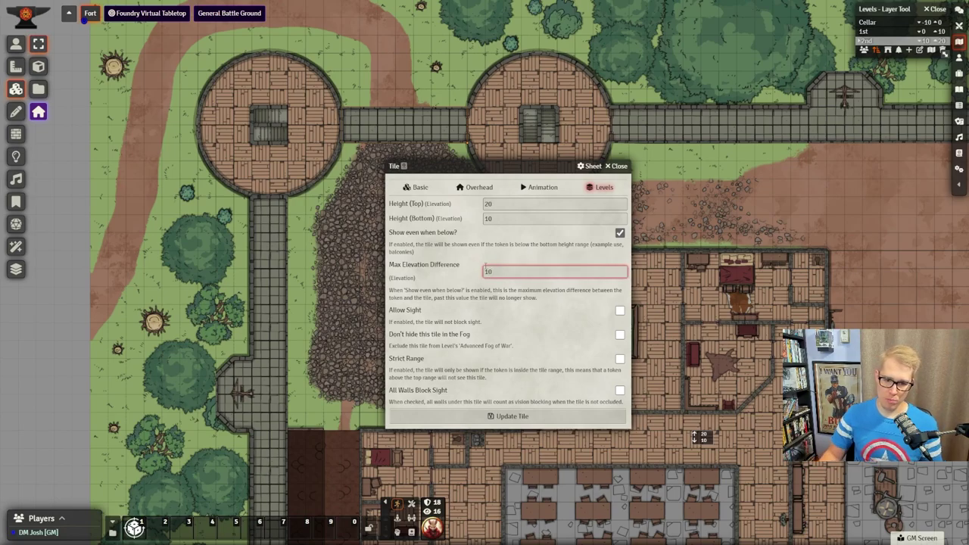
{"action": "double_click", "coordinate": [488, 271]}
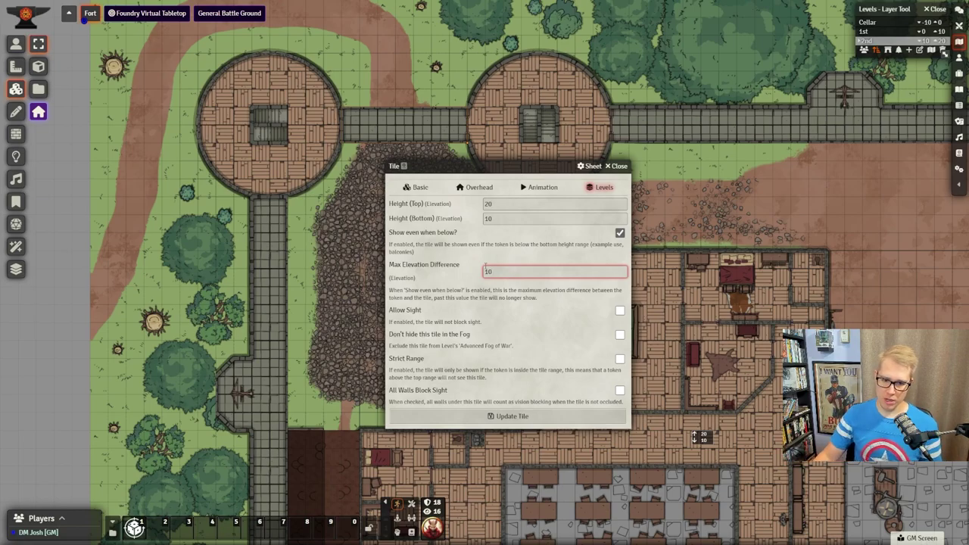
{"action": "left_click_drag", "start_coordinate": [542, 270], "coordinate": [471, 274]}
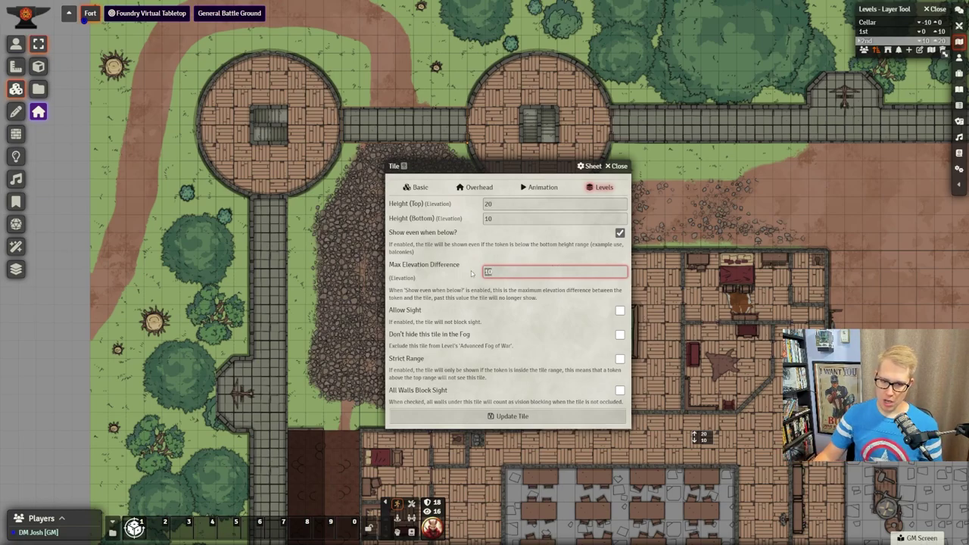
{"action": "left_click", "coordinate": [527, 418]}
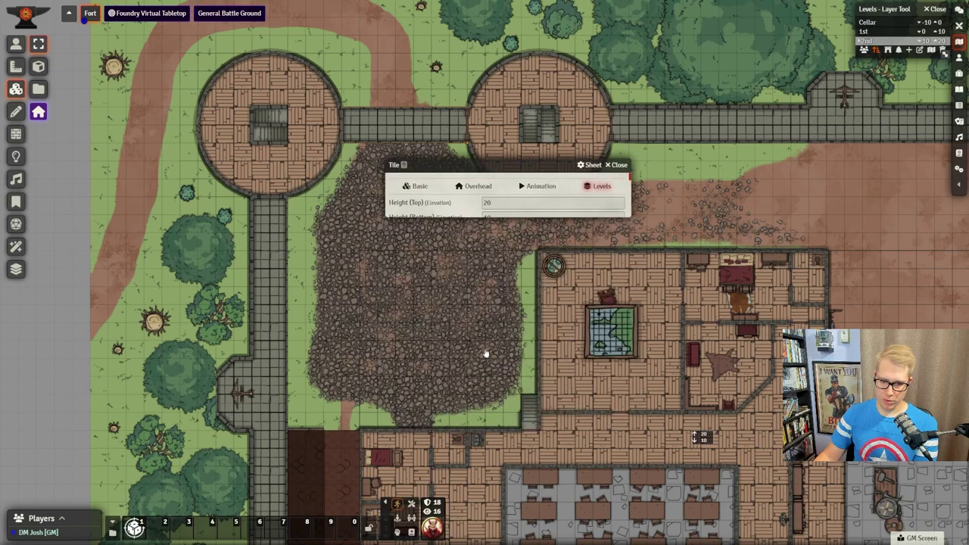
Step: Move the token to just inside the gate and change its elevation to test the visibility of the walkway tiles
{"action": "left_click", "coordinate": [18, 45]}
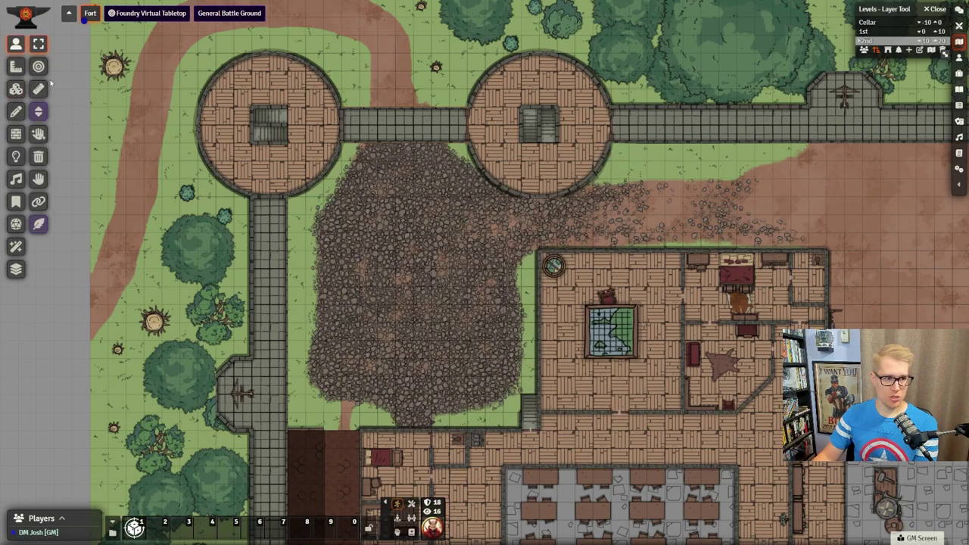
{"action": "left_click", "coordinate": [435, 531]}
{"action": "key", "text": "Left"}
{"action": "key", "text": "Left"}
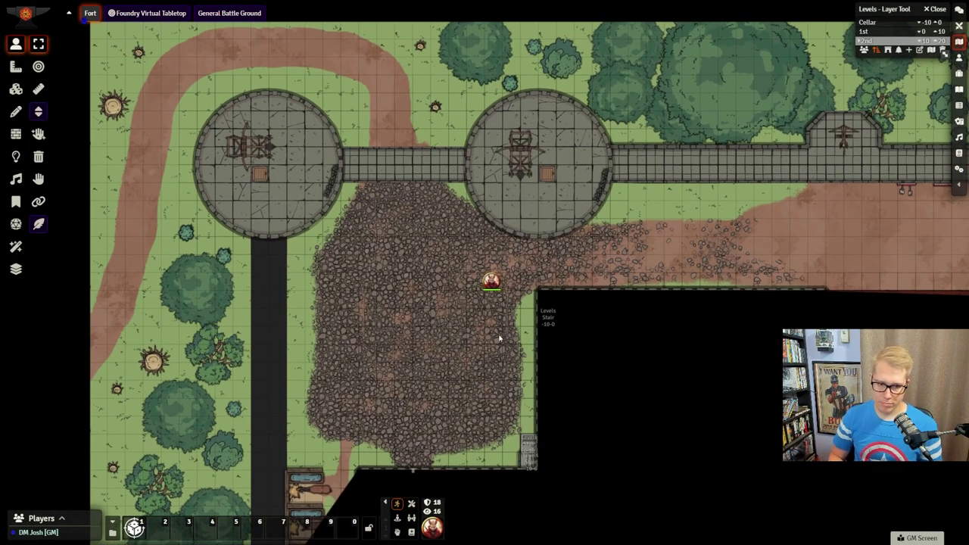
{"action": "key", "text": "Up"}
{"action": "key", "text": "Left"}
{"action": "key", "text": "Left"}
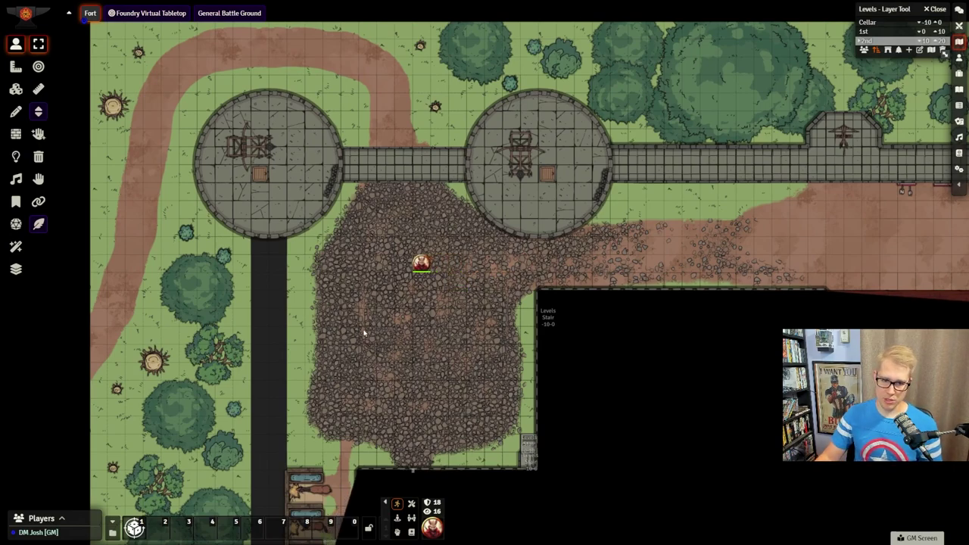
{"action": "left_click_drag", "start_coordinate": [441, 231], "coordinate": [521, 231]}
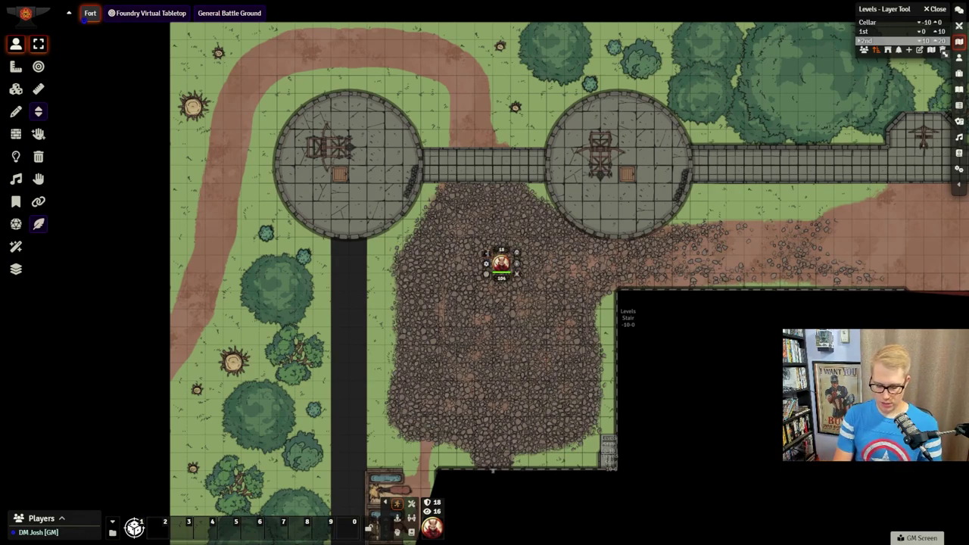
{"action": "left_click", "coordinate": [490, 259]}
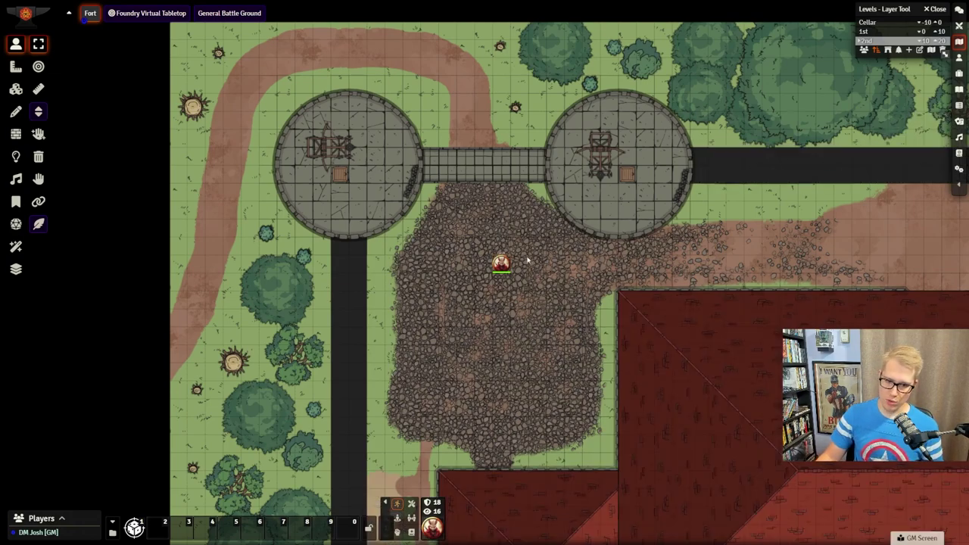
Step: Close the Levels layer tool and set the northeast tower's roof tile to show even when below
{"action": "right_click", "coordinate": [499, 263]}
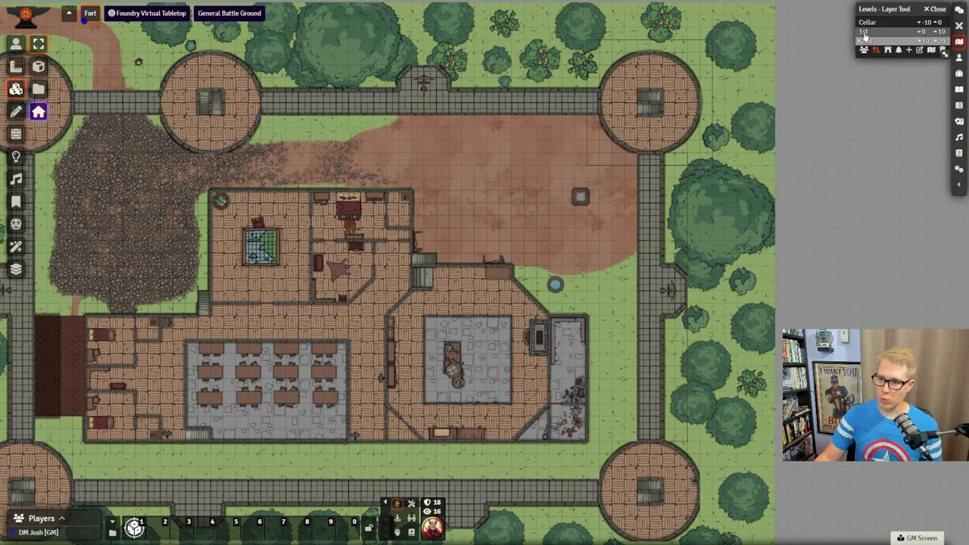
{"action": "left_click", "coordinate": [939, 10]}
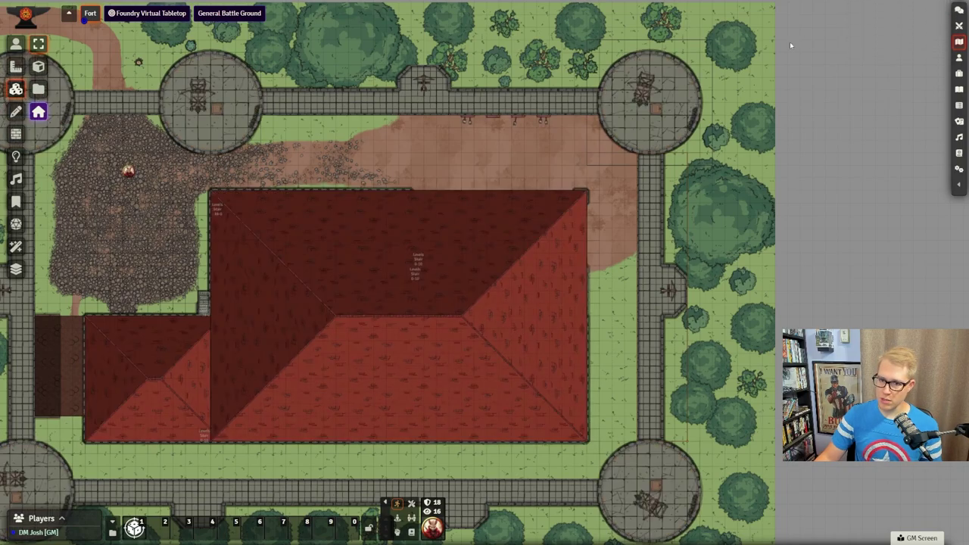
{"action": "double_click", "coordinate": [638, 99]}
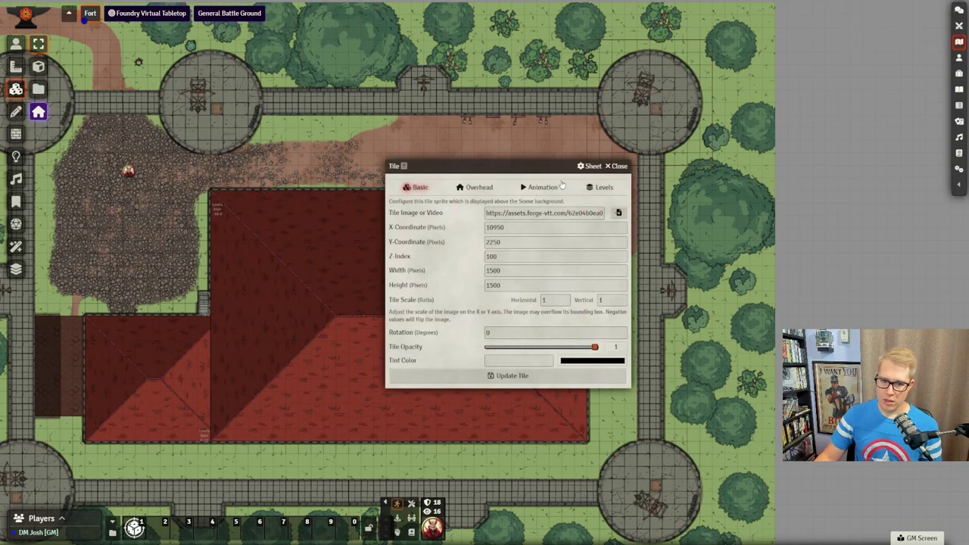
{"action": "left_click", "coordinate": [602, 189]}
{"action": "left_click", "coordinate": [620, 235]}
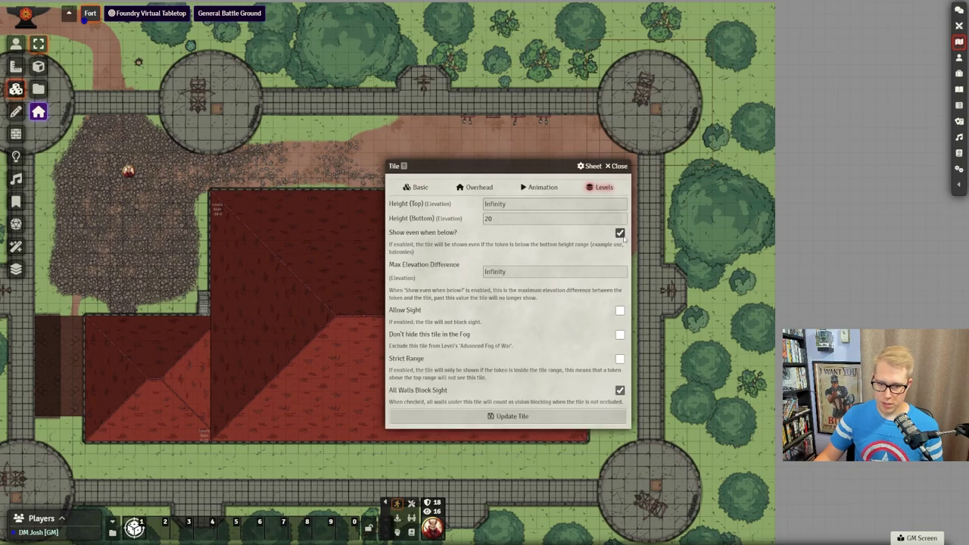
{"action": "left_click", "coordinate": [617, 165]}
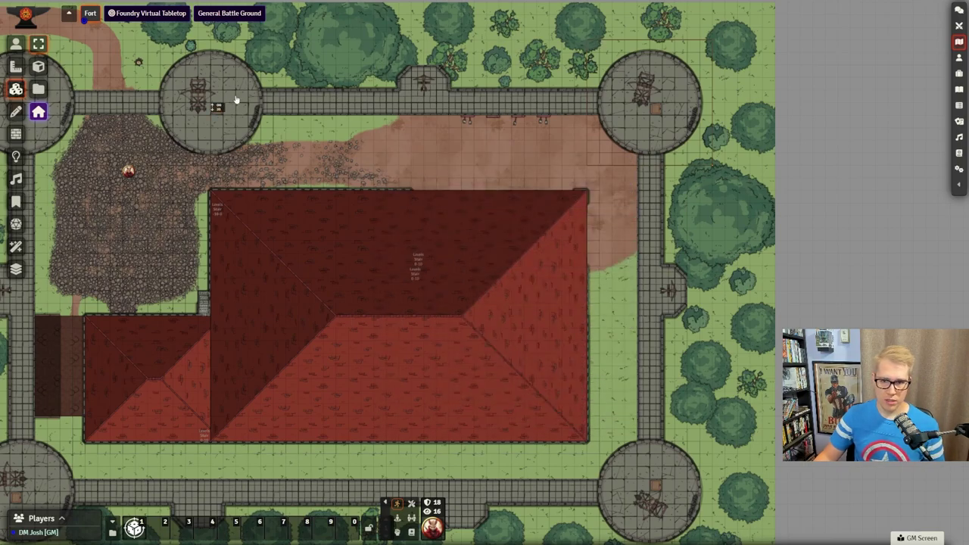
Step: Set the southeast tower's roof tile to show even when below and update the tile
{"action": "scroll", "coordinate": [144, 209], "scroll_direction": "down", "scroll_amount": 5}
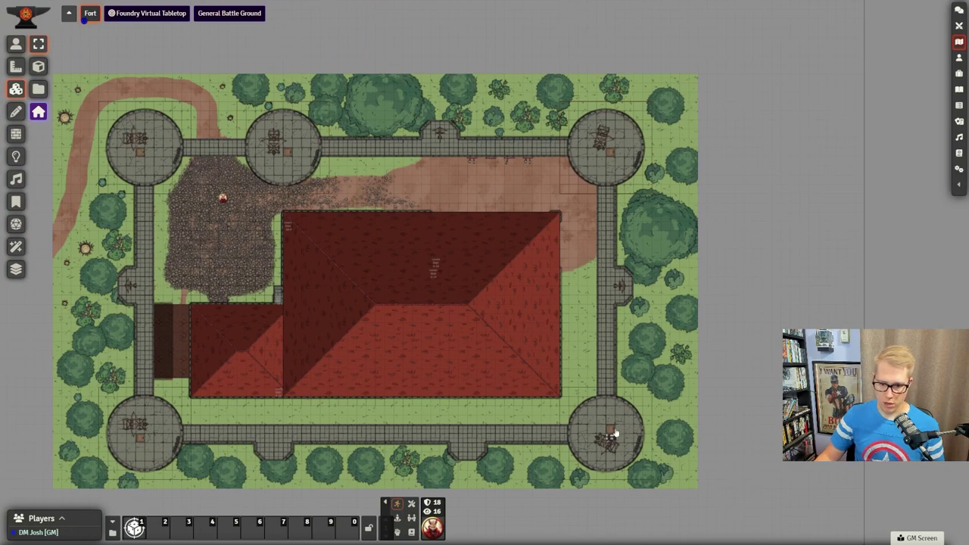
{"action": "double_click", "coordinate": [615, 433]}
{"action": "left_click", "coordinate": [600, 187]}
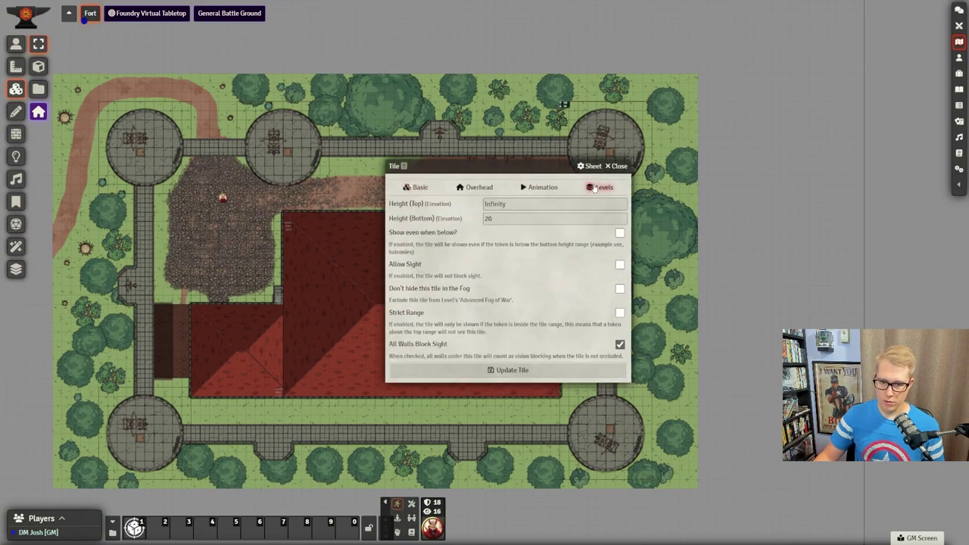
{"action": "left_click", "coordinate": [619, 232]}
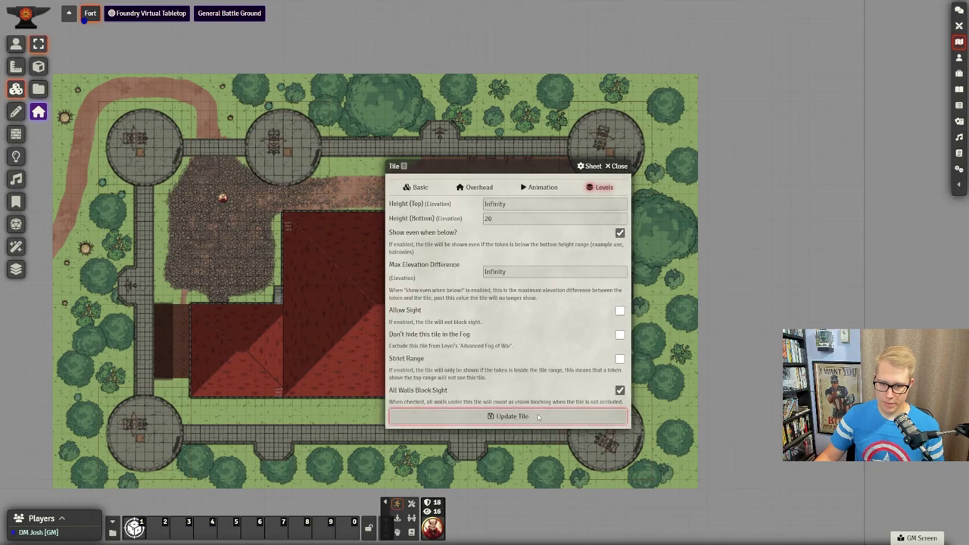
{"action": "left_click", "coordinate": [512, 413]}
Step: Select the character token and move it north under the gate walkway to check the overhead tiles from ground level
{"action": "left_click", "coordinate": [16, 44]}
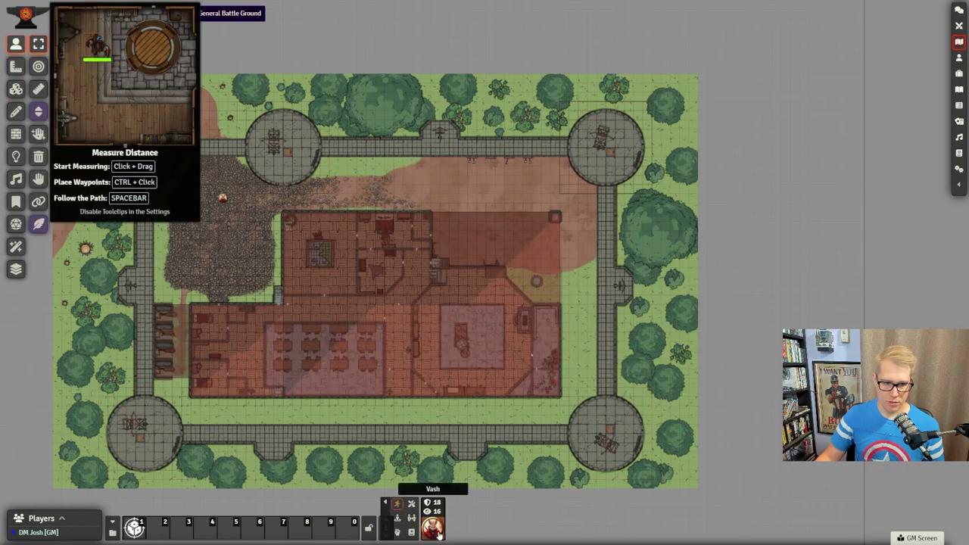
{"action": "left_click", "coordinate": [433, 528]}
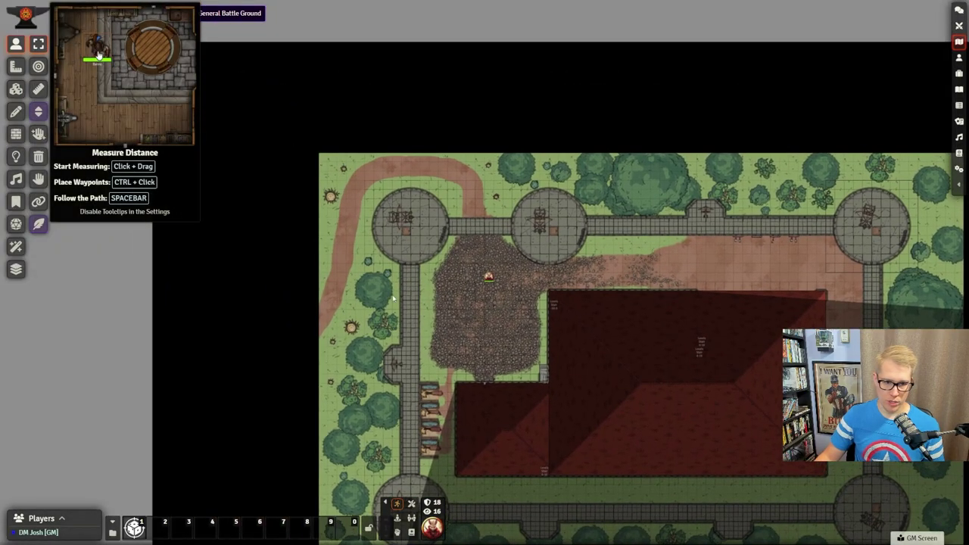
{"action": "scroll", "coordinate": [517, 266], "scroll_direction": "up", "scroll_amount": 4}
{"action": "scroll", "coordinate": [517, 265], "scroll_direction": "up", "scroll_amount": 5}
{"action": "key", "text": "Up"}
{"action": "key", "text": "Up"}
{"action": "key", "text": "Up"}
{"action": "key", "text": "Up"}
{"action": "key", "text": "Up"}
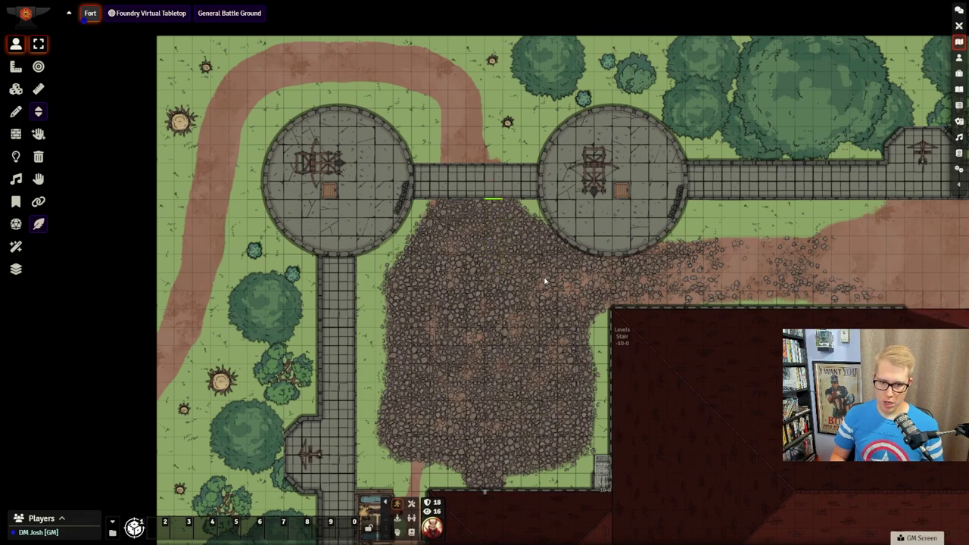
Step: Move the token from the gate into the northwest tower to check how its roof tile reveals the interior
{"action": "key", "text": "Left"}
{"action": "key", "text": "Left"}
{"action": "key", "text": "Left"}
{"action": "key", "text": "Right"}
{"action": "key", "text": "Up"}
{"action": "key", "text": "Down"}
{"action": "key", "text": "Down"}
{"action": "key", "text": "Down"}
{"action": "key", "text": "Left"}
{"action": "key", "text": "Left"}
{"action": "key", "text": "Left"}
{"action": "key", "text": "Left"}
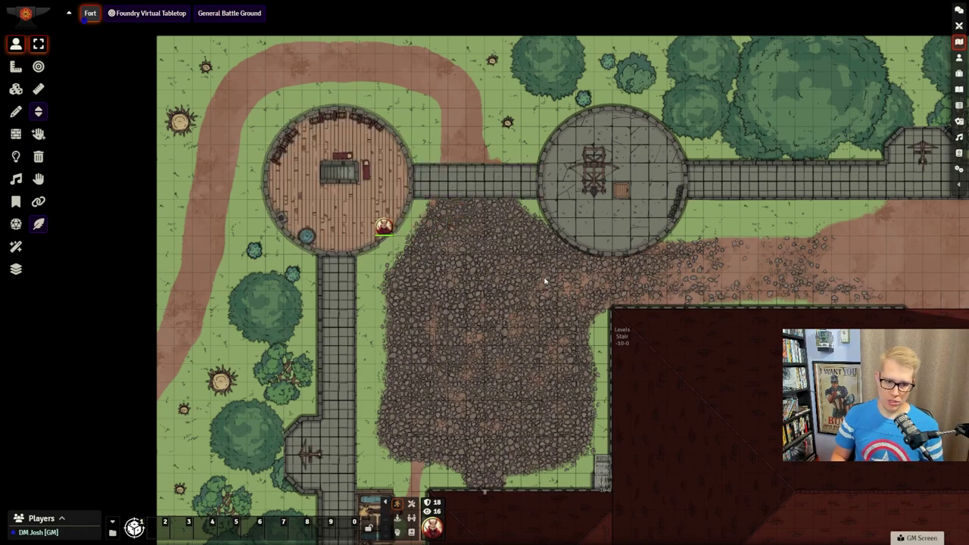
Step: Move the token around the northwest tower and out onto the grass south of it to test its roof
{"action": "key", "text": "Down"}
{"action": "key", "text": "Down"}
{"action": "key", "text": "Left"}
{"action": "key", "text": "Right"}
{"action": "key", "text": "Up"}
{"action": "key", "text": "Up"}
{"action": "key", "text": "Left"}
{"action": "key", "text": "Up"}
{"action": "key", "text": "Down"}
{"action": "key", "text": "Down"}
{"action": "key", "text": "Down"}
{"action": "key", "text": "Right"}
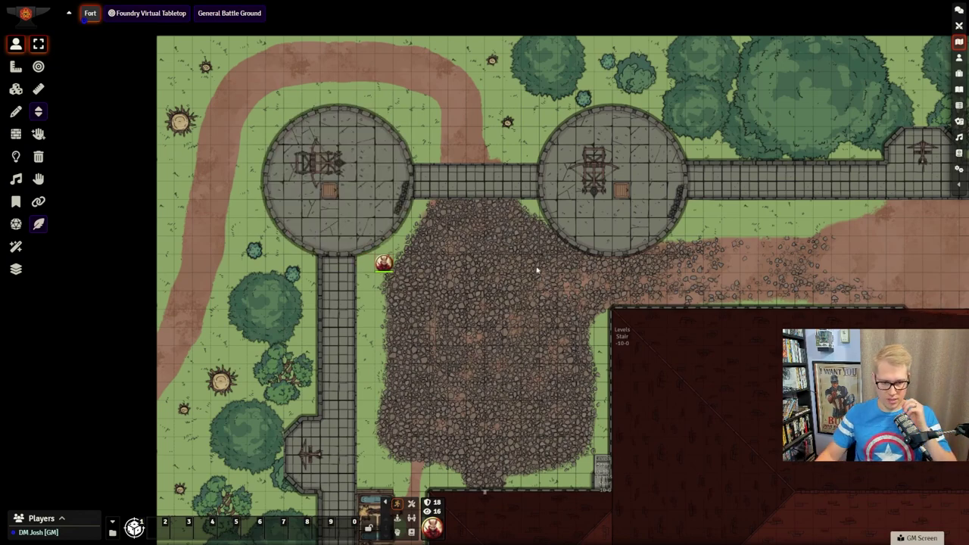
Step: Move the token into the middle of the cobbled courtyard to check how the surrounding walls and towers appear
{"action": "scroll", "coordinate": [539, 272], "scroll_direction": "down", "scroll_amount": 3}
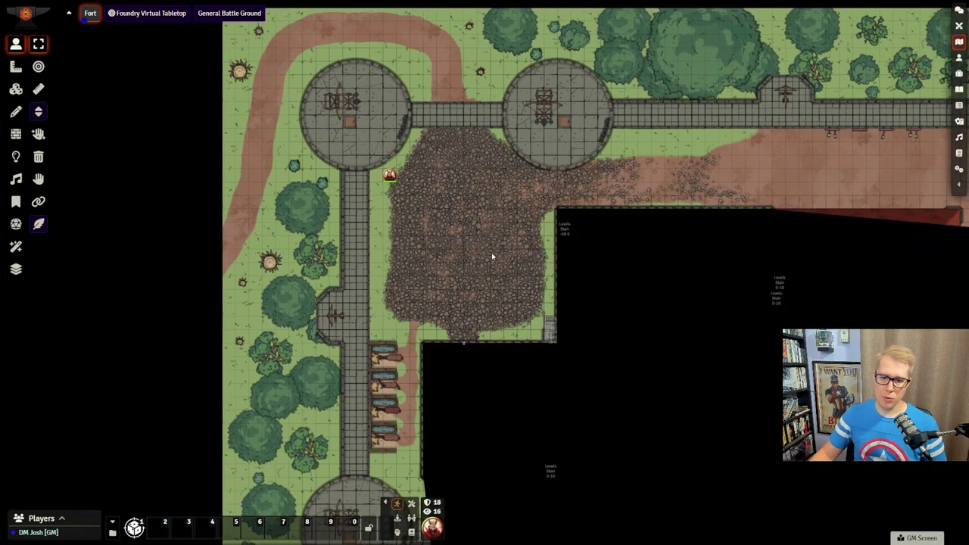
{"action": "left_click_drag", "start_coordinate": [390, 174], "coordinate": [448, 183]}
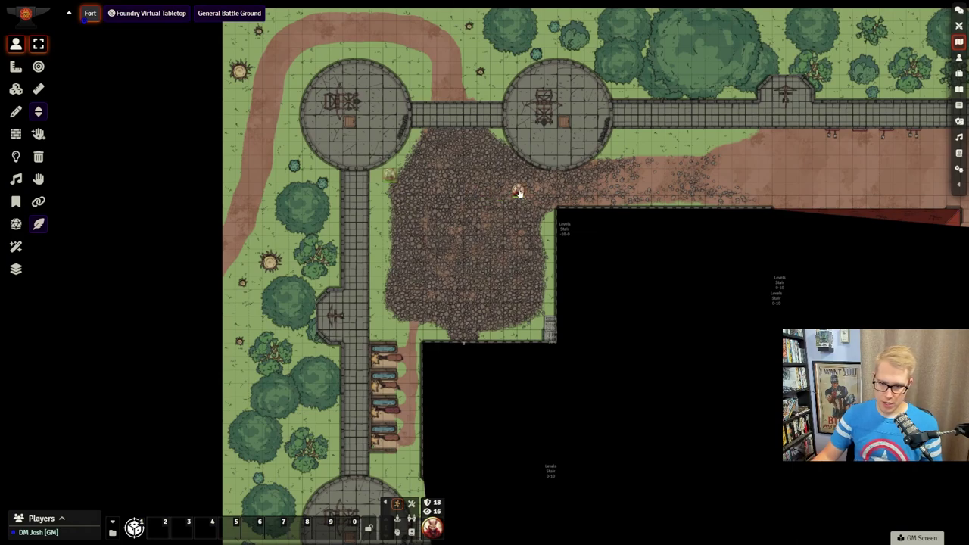
{"action": "scroll", "coordinate": [517, 283], "scroll_direction": "up", "scroll_amount": 8}
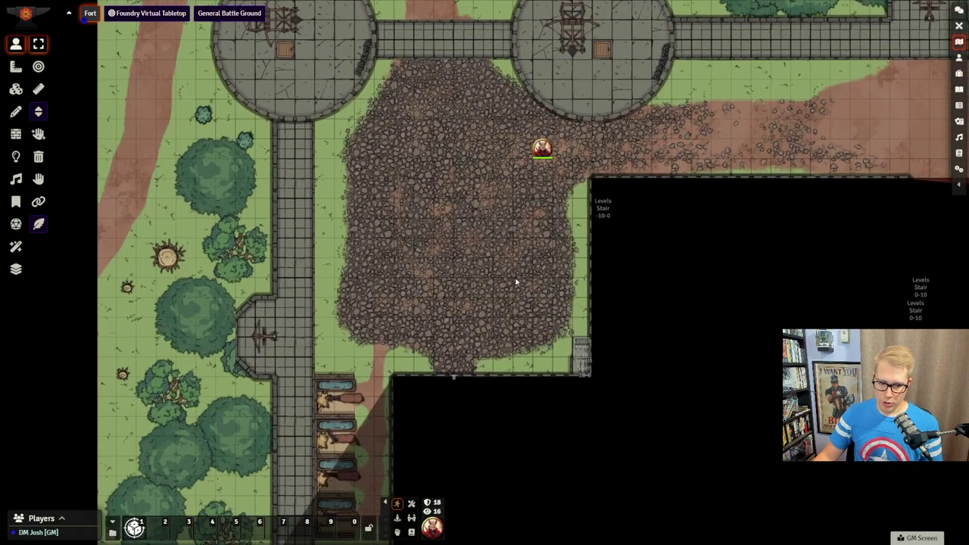
{"action": "left_click_drag", "start_coordinate": [516, 282], "coordinate": [493, 174]}
{"action": "left_click_drag", "start_coordinate": [522, 38], "coordinate": [500, 81]}
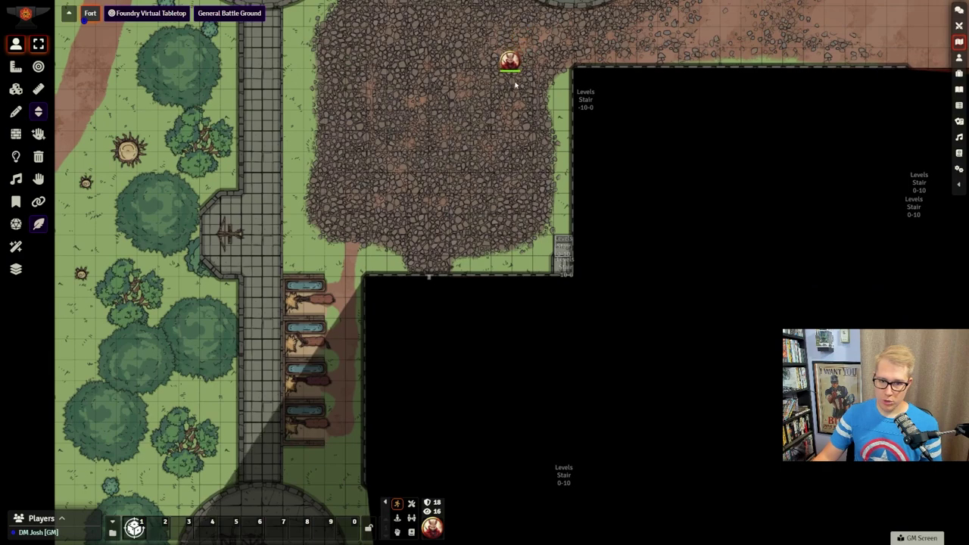
{"action": "key", "text": "Down"}
{"action": "key", "text": "Down"}
{"action": "key", "text": "Down"}
{"action": "key", "text": "Left"}
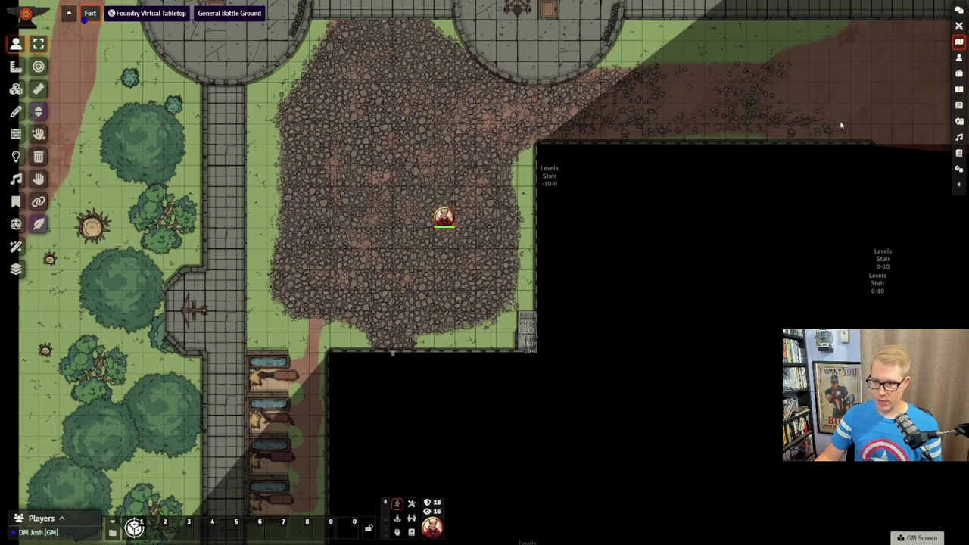
Step: Switch to the player's view and move the token southwest across the courtyard to check the walkways and stables
{"action": "key", "text": "alt+Tab"}
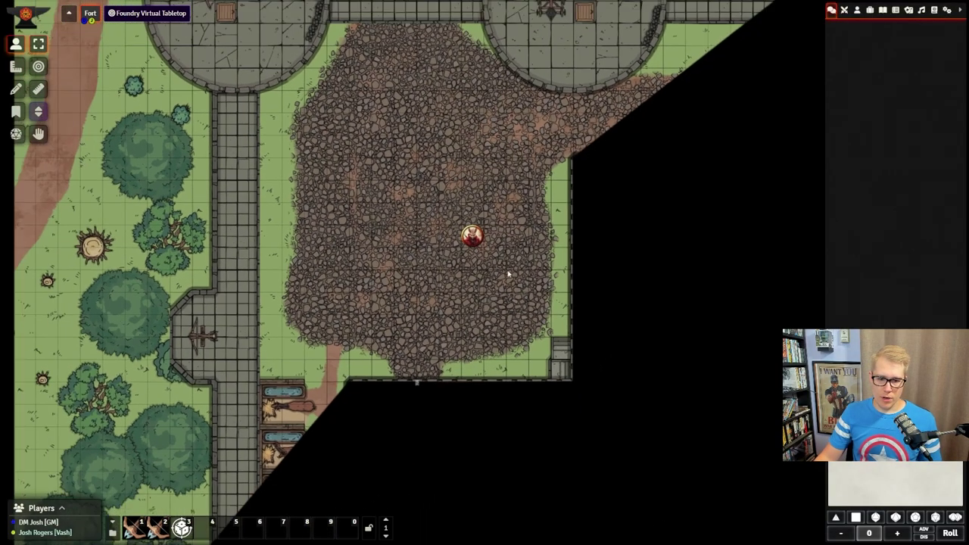
{"action": "key", "text": "Down"}
{"action": "key", "text": "Down"}
{"action": "key", "text": "Down"}
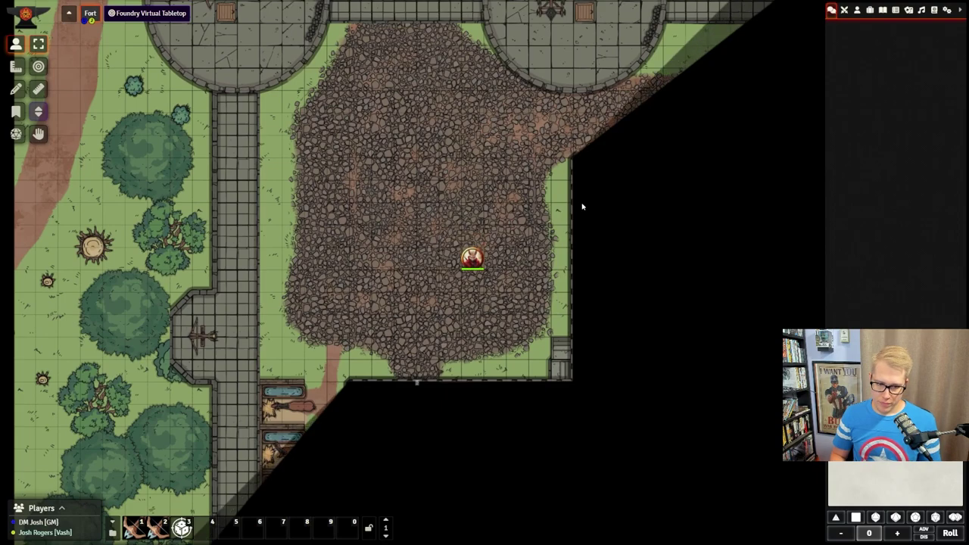
{"action": "key", "text": "Left"}
{"action": "key", "text": "Left"}
{"action": "key", "text": "Left"}
{"action": "key", "text": "Up"}
{"action": "left_click_drag", "start_coordinate": [530, 121], "coordinate": [520, 174]}
{"action": "scroll", "coordinate": [517, 253], "scroll_direction": "down", "scroll_amount": 4}
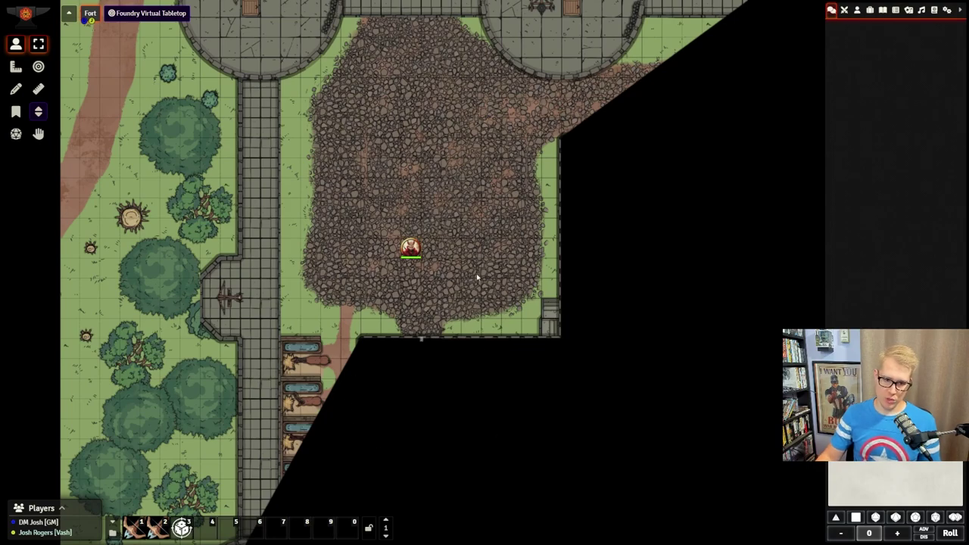
{"action": "key", "text": "Left"}
{"action": "key", "text": "Left"}
{"action": "key", "text": "Left"}
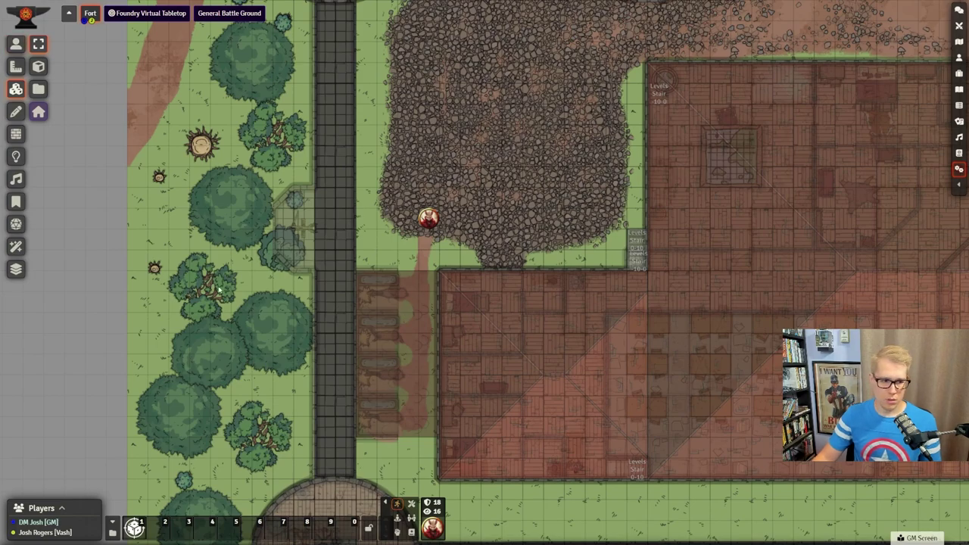
Step: On the 2nd level, clear the stable roof tile's top height and make the roof visible from ground level
{"action": "left_click", "coordinate": [17, 273]}
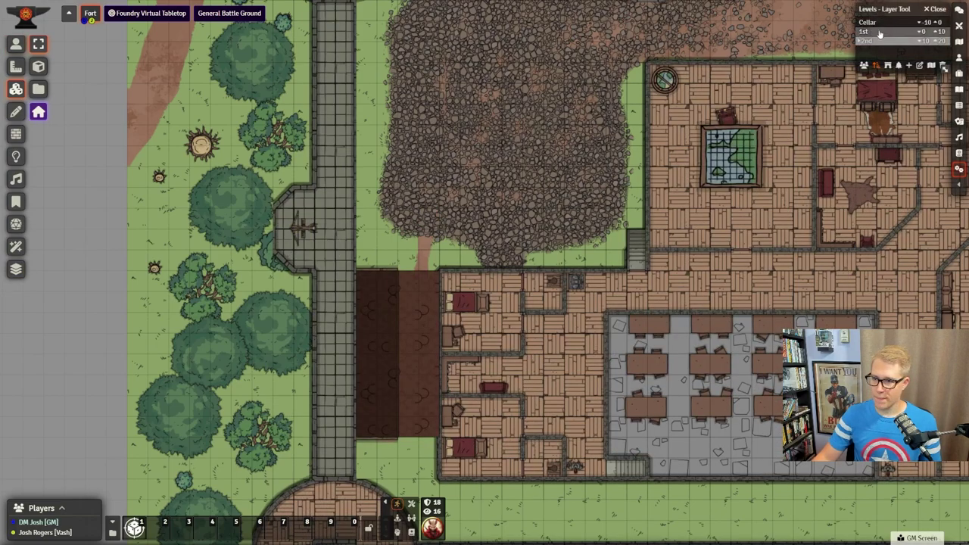
{"action": "double_click", "coordinate": [405, 327]}
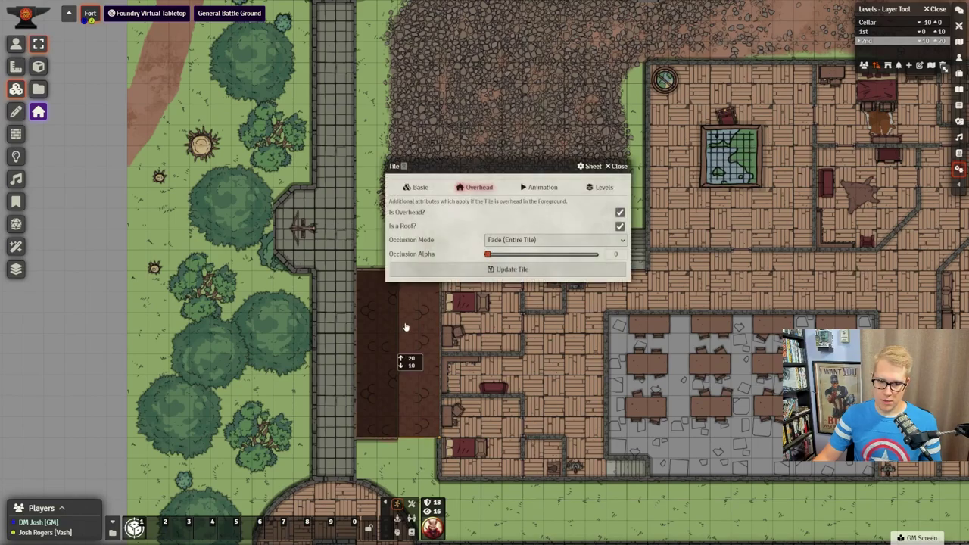
{"action": "left_click", "coordinate": [599, 187]}
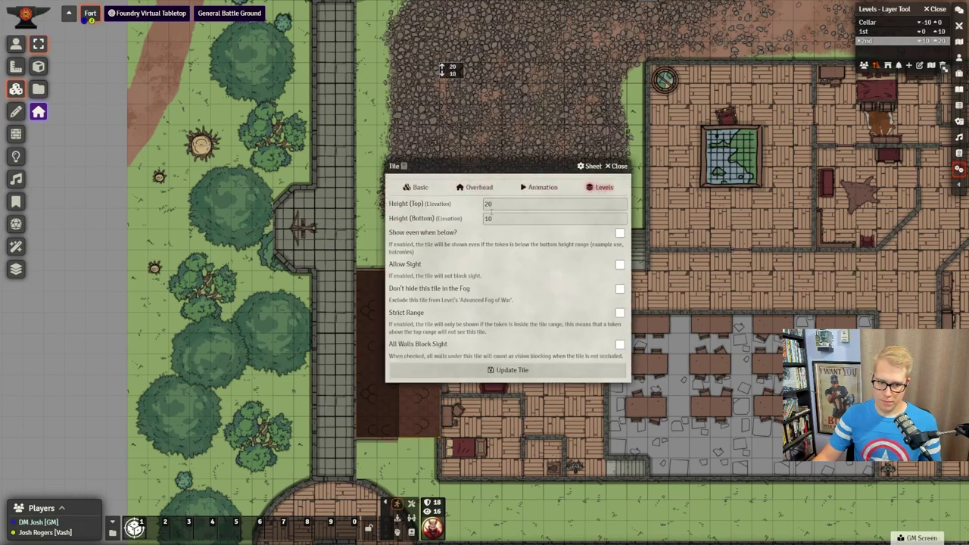
{"action": "double_click", "coordinate": [511, 205]}
{"action": "key", "text": "BackSpace"}
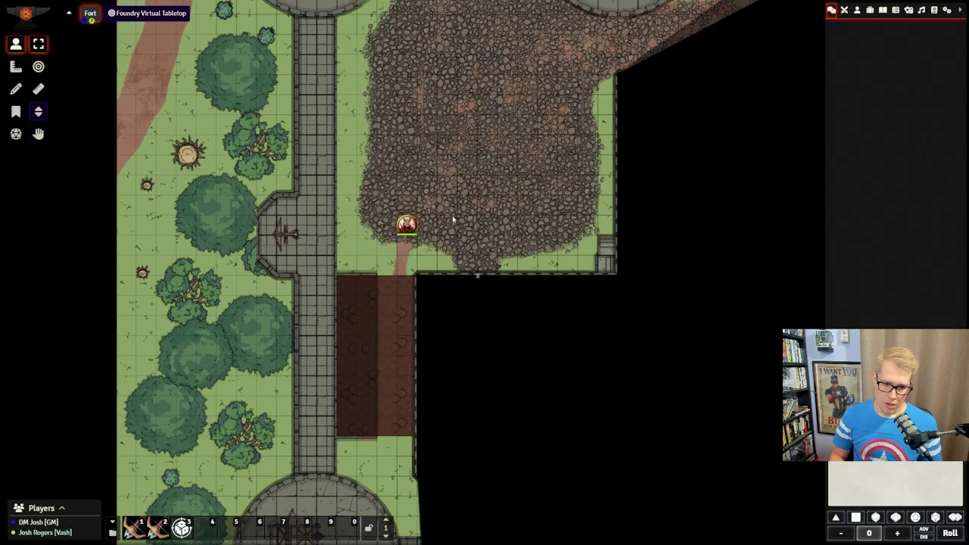
Step: In the player's view, move the token south under the stable roof to test whether the roof hides
{"action": "key", "text": "Down"}
{"action": "key", "text": "Down"}
{"action": "key", "text": "Down"}
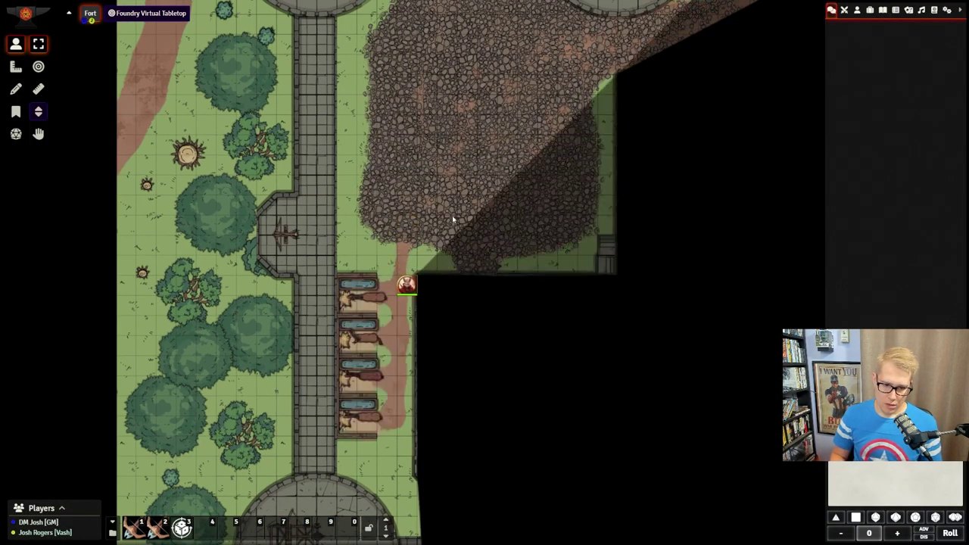
{"action": "key", "text": "Left"}
{"action": "key", "text": "Down"}
{"action": "key", "text": "Up"}
{"action": "key", "text": "Up"}
{"action": "key", "text": "Up"}
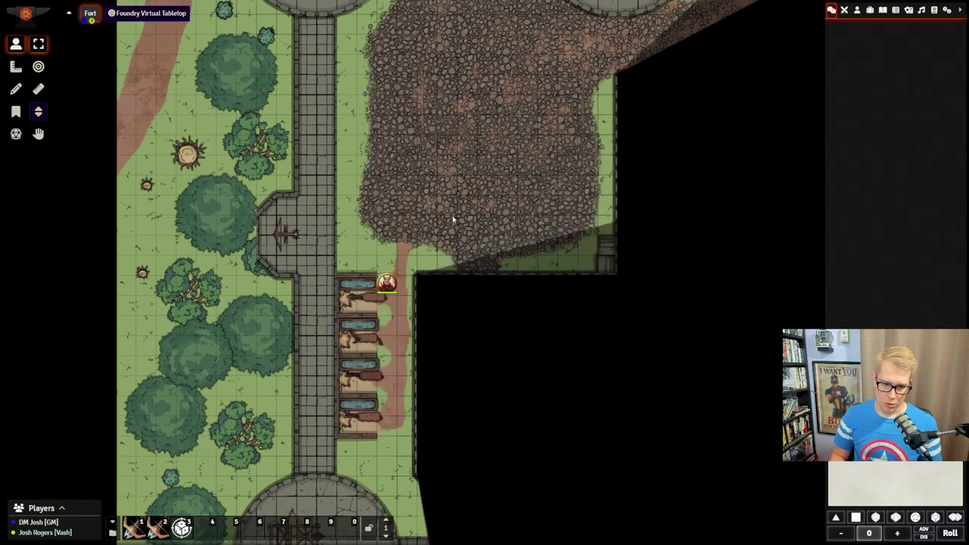
Step: Move the token out of the stables toward the building entrance to check that the stable roof reappears
{"action": "key", "text": "Up"}
{"action": "key", "text": "Right"}
{"action": "key", "text": "Right"}
{"action": "key", "text": "Right"}
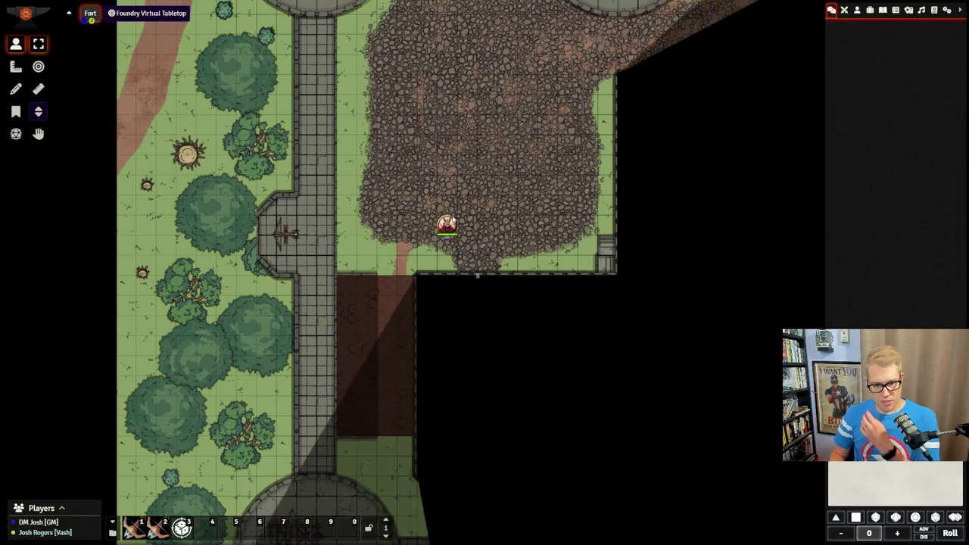
{"action": "key", "text": "Down"}
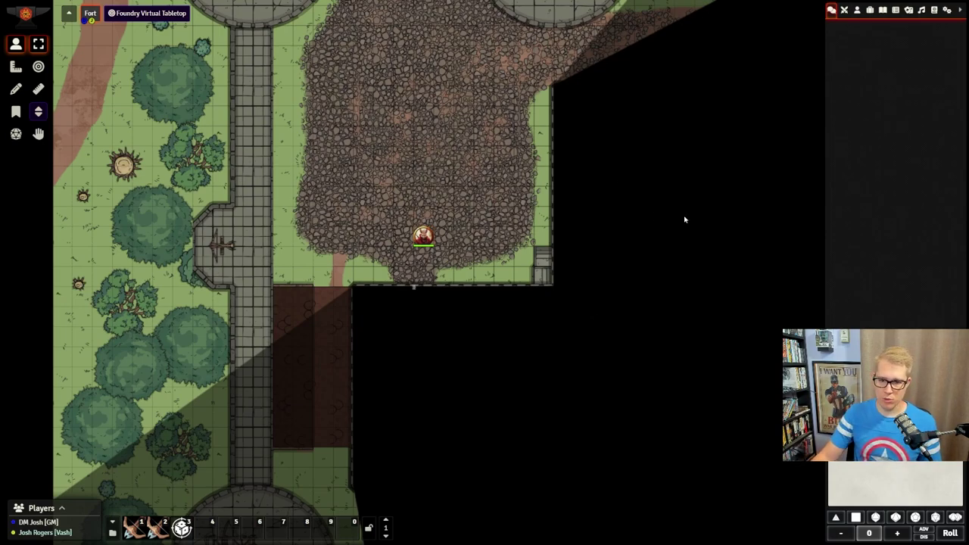
Step: Raise the courtyard token's elevation to 20 to look over the fort's walls and roofs
{"action": "left_click", "coordinate": [368, 160]}
{"action": "right_click", "coordinate": [422, 235]}
{"action": "scroll", "coordinate": [420, 227], "scroll_direction": "up", "scroll_amount": 2}
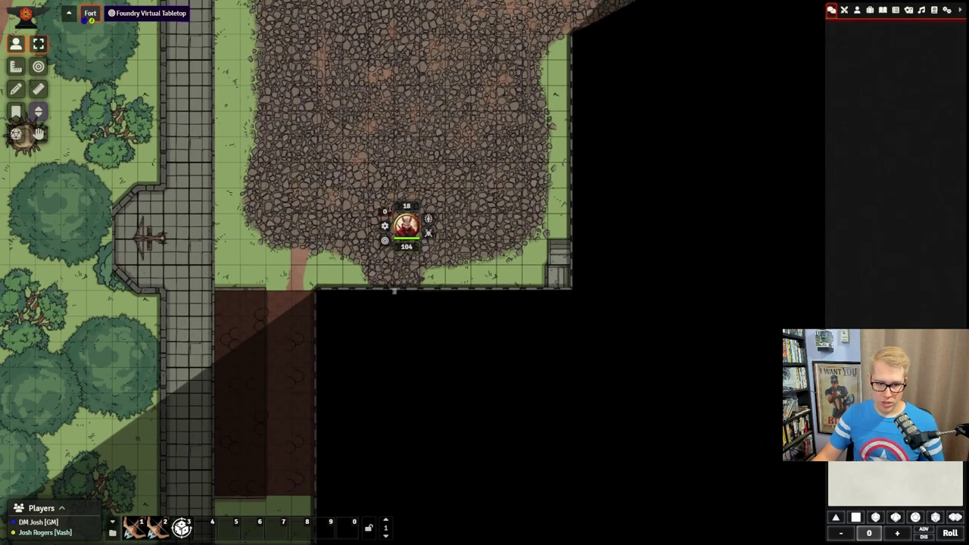
{"action": "left_click", "coordinate": [439, 219]}
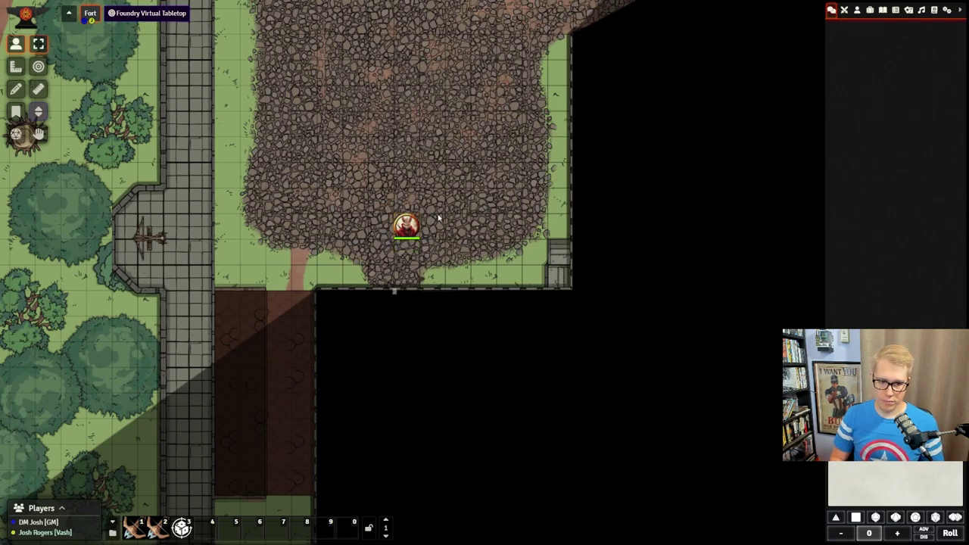
{"action": "scroll", "coordinate": [439, 219], "scroll_direction": "down", "scroll_amount": 2}
{"action": "left_click_drag", "start_coordinate": [500, 217], "coordinate": [505, 190]}
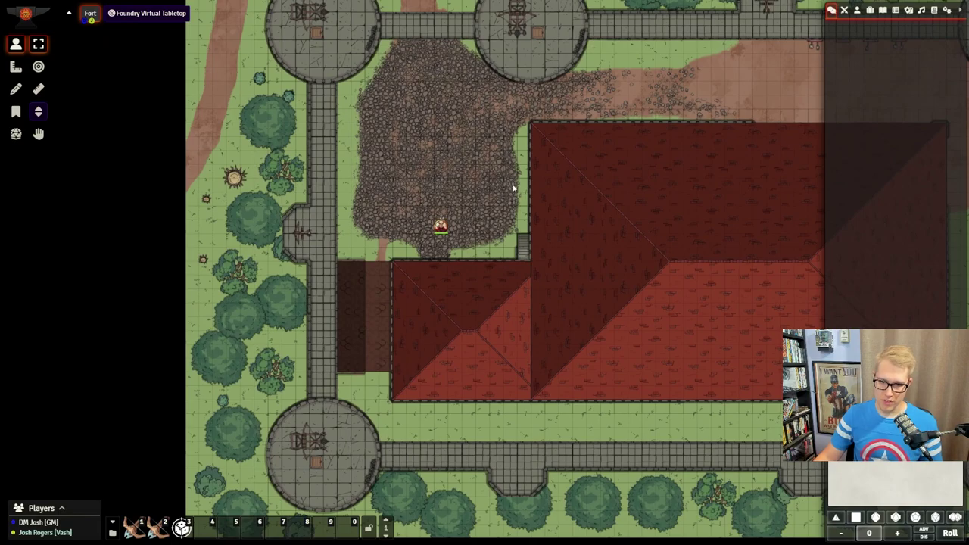
Step: Set the token's elevation back to 0
{"action": "scroll", "coordinate": [444, 179], "scroll_direction": "up", "scroll_amount": 2}
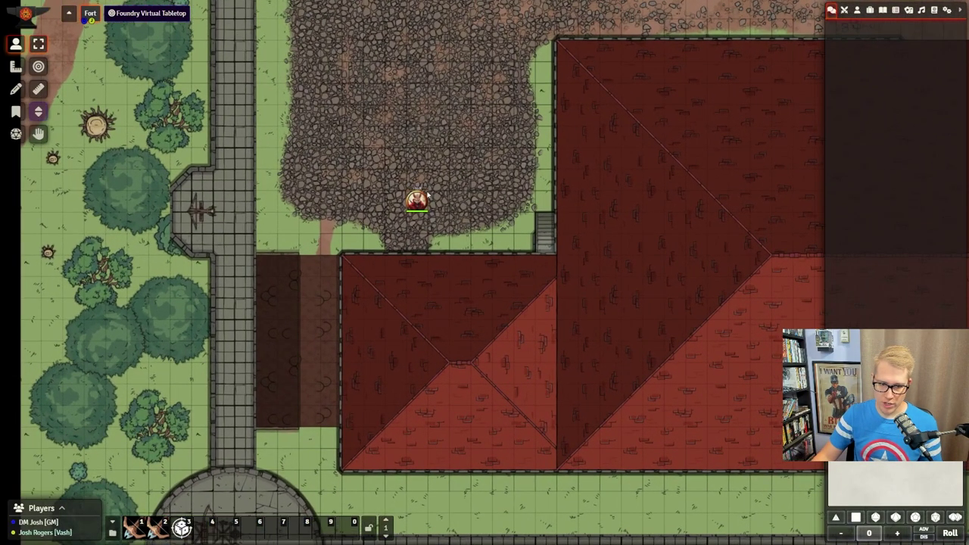
{"action": "right_click", "coordinate": [415, 200]}
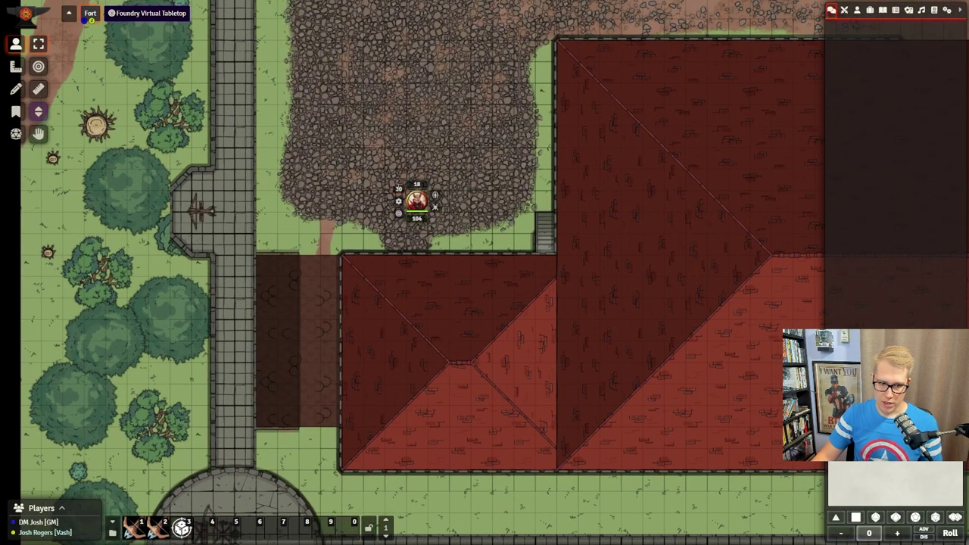
{"action": "type", "text": "0"}
{"action": "key", "text": "Return"}
{"action": "scroll", "coordinate": [487, 283], "scroll_direction": "down", "scroll_amount": 1}
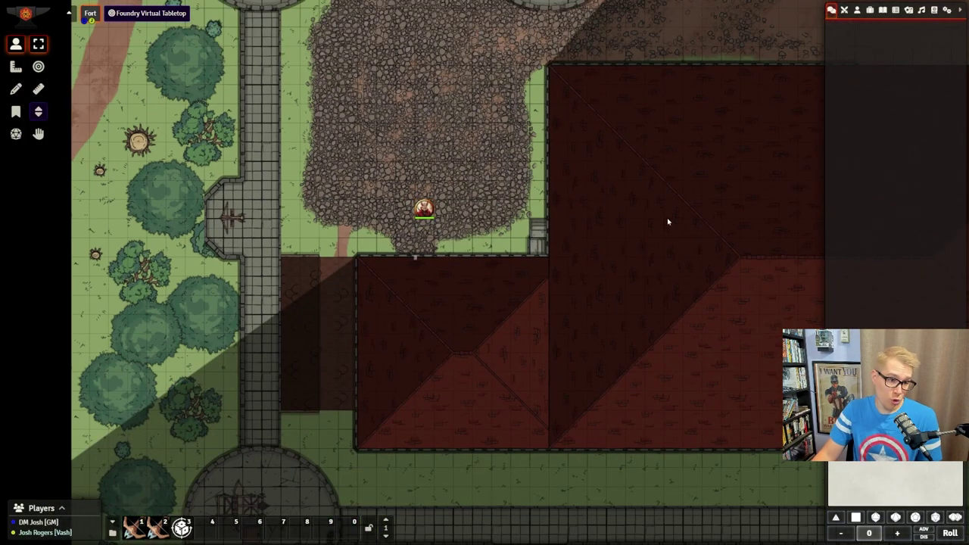
Step: Move the token south through the building entrance into the entry hall to test whether the roof hides
{"action": "left_click_drag", "start_coordinate": [484, 207], "coordinate": [480, 200]}
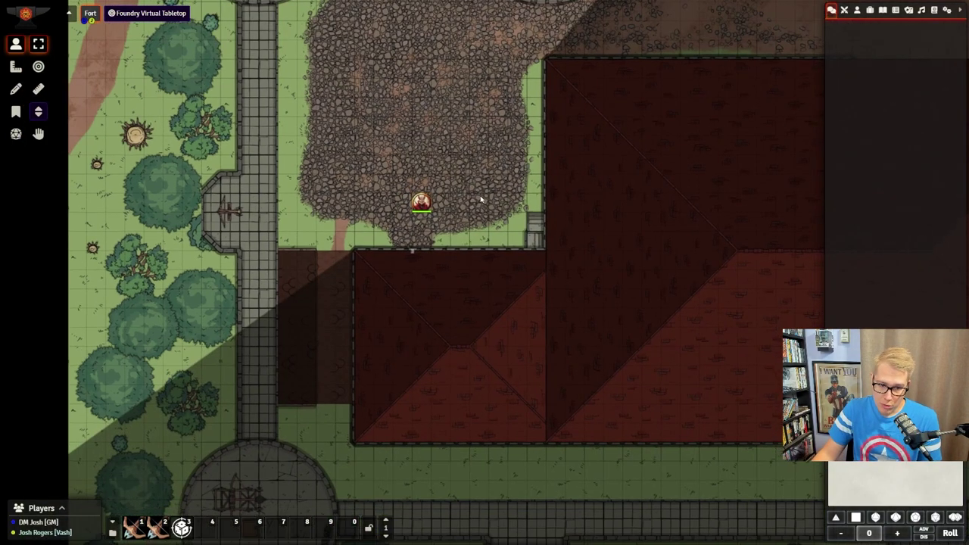
{"action": "key", "text": "Down"}
{"action": "key", "text": "Down"}
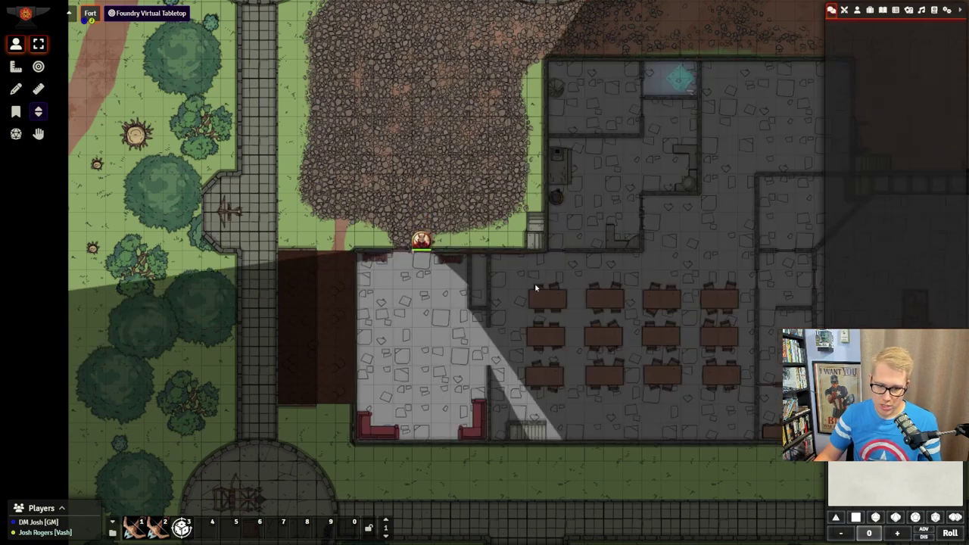
{"action": "key", "text": "Down"}
{"action": "key", "text": "Down"}
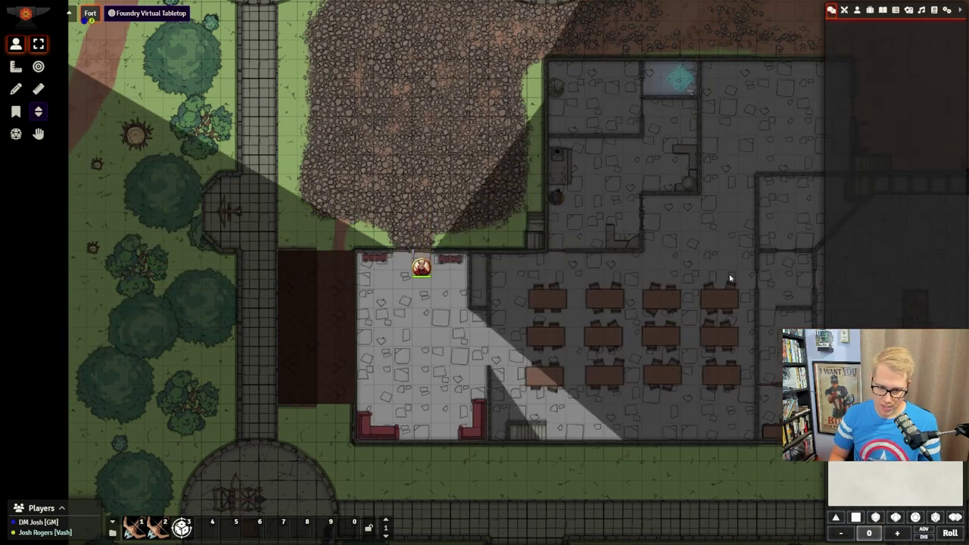
{"action": "left_click_drag", "start_coordinate": [727, 279], "coordinate": [571, 205]}
{"action": "left_click_drag", "start_coordinate": [497, 269], "coordinate": [651, 373]}
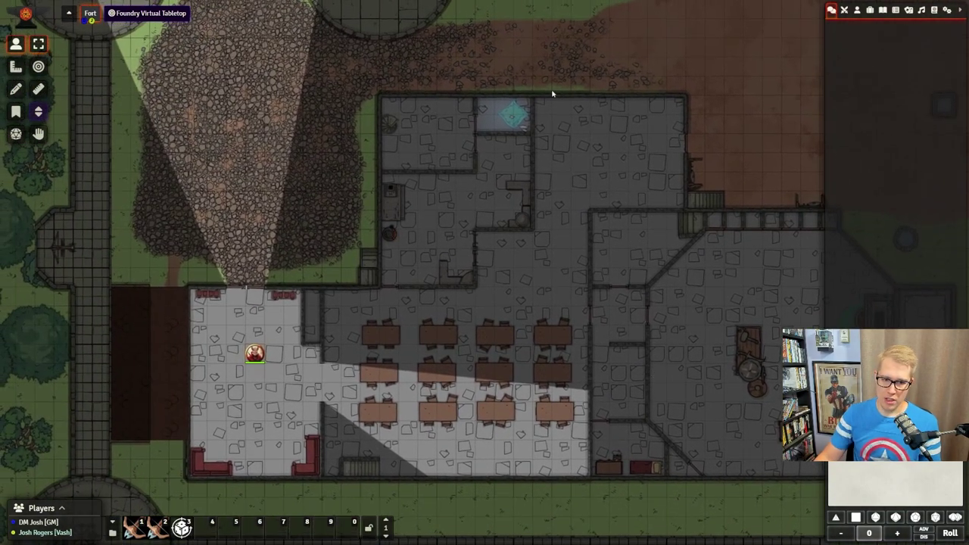
{"action": "left_click_drag", "start_coordinate": [331, 240], "coordinate": [432, 308]}
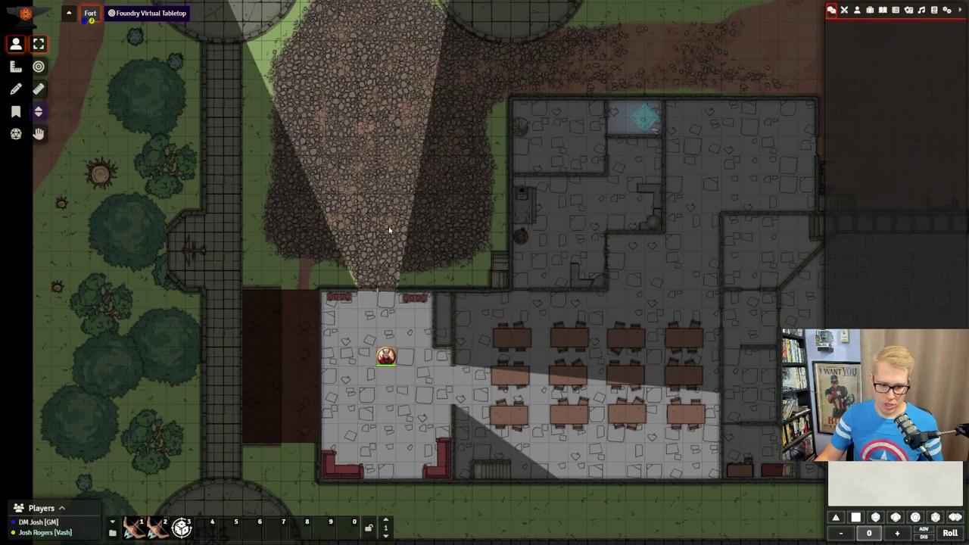
Step: Switch to the GM's view, turn off Fog Exploration in the Fort scene's lighting configuration and save the changes
{"action": "key", "text": "alt+Tab"}
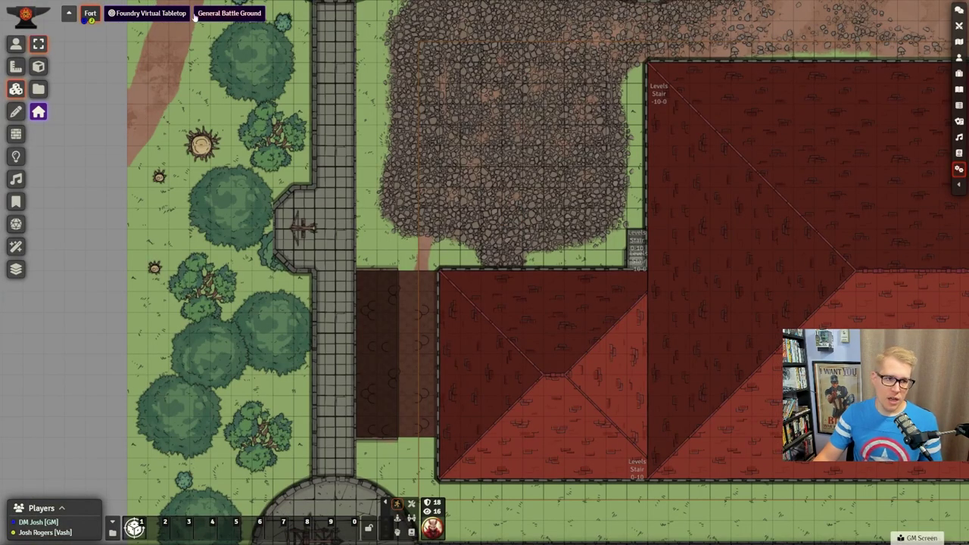
{"action": "right_click", "coordinate": [90, 14]}
{"action": "left_click", "coordinate": [106, 43]}
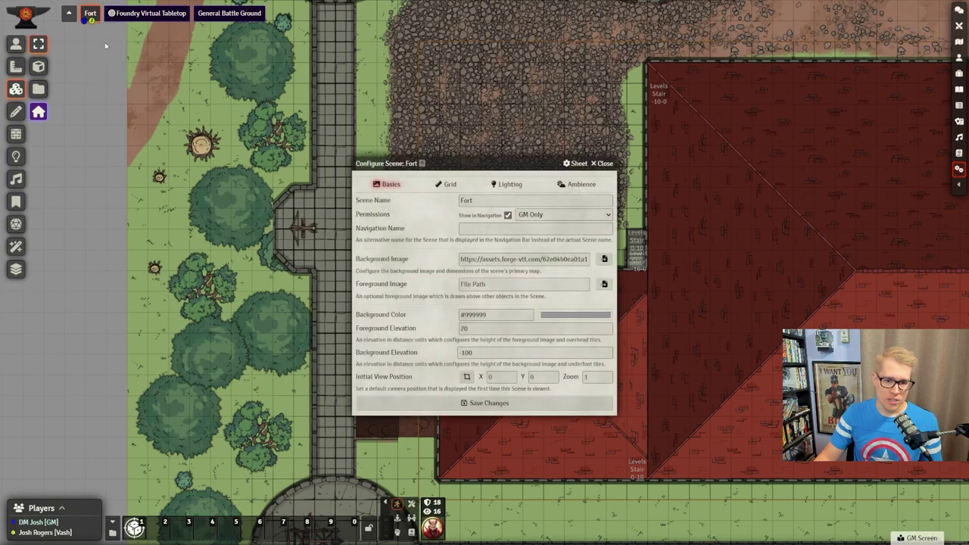
{"action": "left_click", "coordinate": [577, 184]}
{"action": "left_click", "coordinate": [509, 184]}
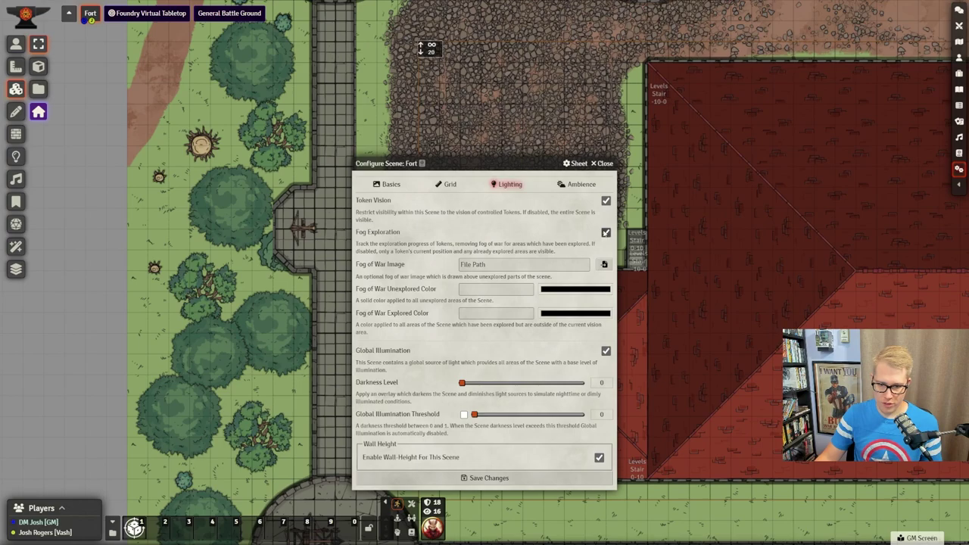
{"action": "left_click", "coordinate": [520, 480]}
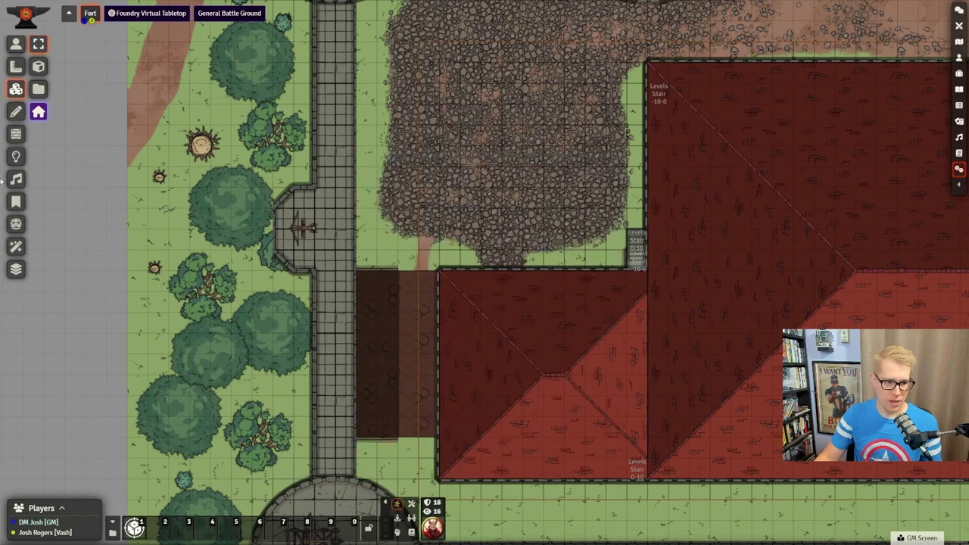
Step: Reset the Fort scene's fog of war exploration
{"action": "left_click", "coordinate": [15, 156]}
{"action": "left_click", "coordinate": [38, 111]}
{"action": "left_click", "coordinate": [475, 290]}
Step: In the player's view, move the token south and east from the entry hall to the dining hall
{"action": "key", "text": "alt+Tab"}
{"action": "key", "text": "Down"}
{"action": "key", "text": "Down"}
{"action": "key", "text": "Right"}
{"action": "key", "text": "Right"}
{"action": "key", "text": "Right"}
{"action": "key", "text": "Right"}
{"action": "key", "text": "Right"}
{"action": "key", "text": "Right"}
{"action": "key", "text": "Right"}
{"action": "key", "text": "Right"}
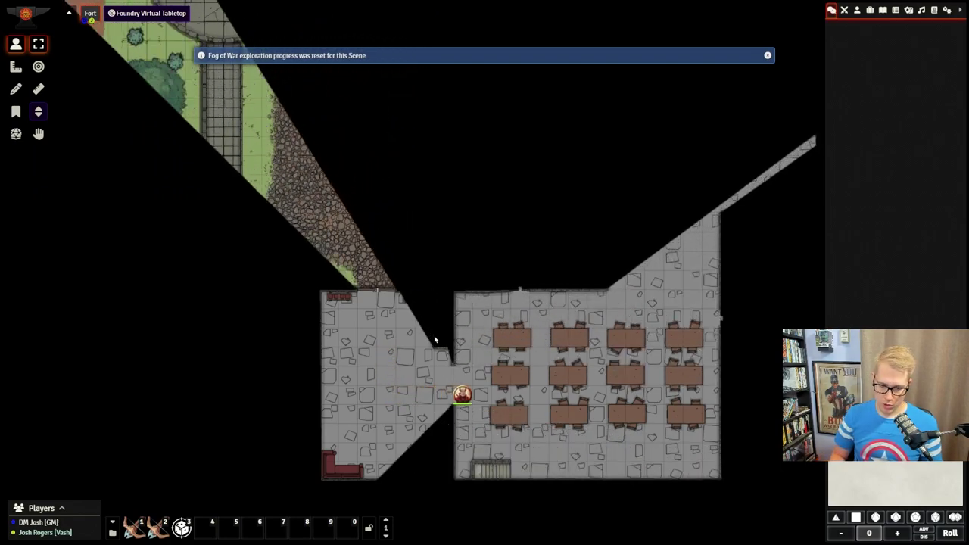
Step: Move the token to the staircase in the dining hall's southwest corner and up to the upper floor
{"action": "key", "text": "Down"}
{"action": "key", "text": "Down"}
{"action": "key", "text": "Down"}
{"action": "key", "text": "Down"}
{"action": "key", "text": "Left"}
{"action": "key", "text": "Left"}
{"action": "key", "text": "Left"}
{"action": "key", "text": "Left"}
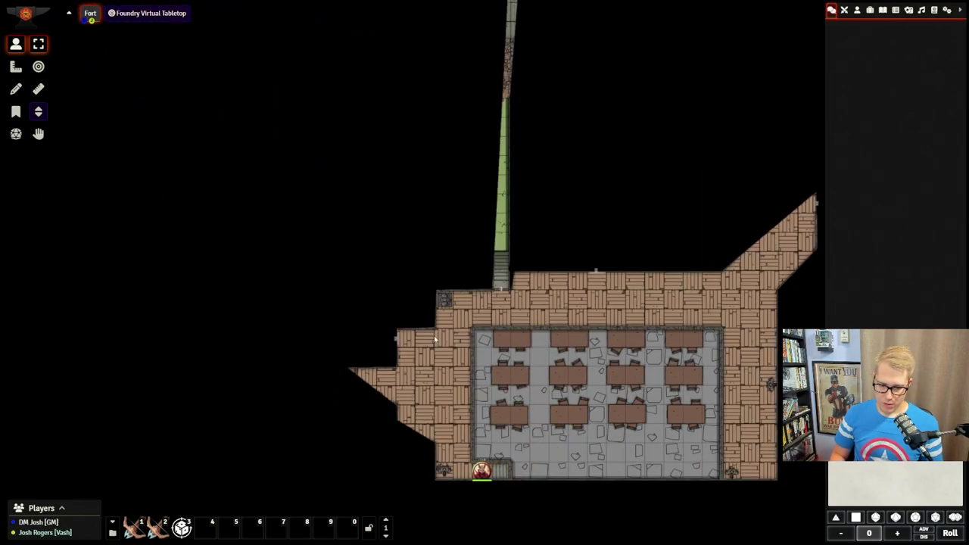
Step: Walk the token north across the upper floor and out down the exterior stairs to the courtyard
{"action": "key", "text": "Up"}
{"action": "key", "text": "Up"}
{"action": "key", "text": "Up"}
{"action": "key", "text": "Up"}
{"action": "key", "text": "Up"}
{"action": "key", "text": "Up"}
{"action": "key", "text": "Up"}
{"action": "key", "text": "Up"}
{"action": "key", "text": "Right"}
{"action": "key", "text": "Right"}
{"action": "key", "text": "Right"}
{"action": "key", "text": "Left"}
{"action": "key", "text": "Left"}
{"action": "key", "text": "Right"}
{"action": "key", "text": "Up"}
{"action": "key", "text": "Up"}
{"action": "key", "text": "Up"}
{"action": "key", "text": "Up"}
{"action": "key", "text": "Left"}
Step: Move the token around the foot of the exterior stairs and down the lower stairs into the basement
{"action": "key", "text": "Down"}
{"action": "key", "text": "Down"}
{"action": "key", "text": "Right"}
{"action": "key", "text": "Right"}
{"action": "key", "text": "Right"}
{"action": "key", "text": "Right"}
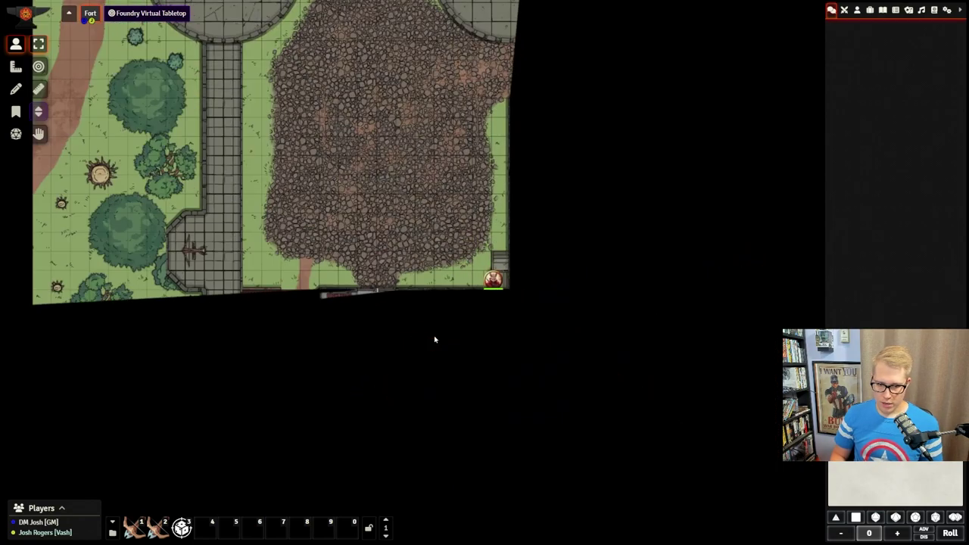
Step: Open the basement storeroom's door and move the token north into the storeroom
{"action": "left_click", "coordinate": [560, 252]}
{"action": "key", "text": "Up"}
{"action": "key", "text": "Up"}
{"action": "key", "text": "Up"}
{"action": "key", "text": "Up"}
{"action": "key", "text": "Up"}
{"action": "key", "text": "Up"}
{"action": "key", "text": "Up"}
{"action": "key", "text": "Up"}
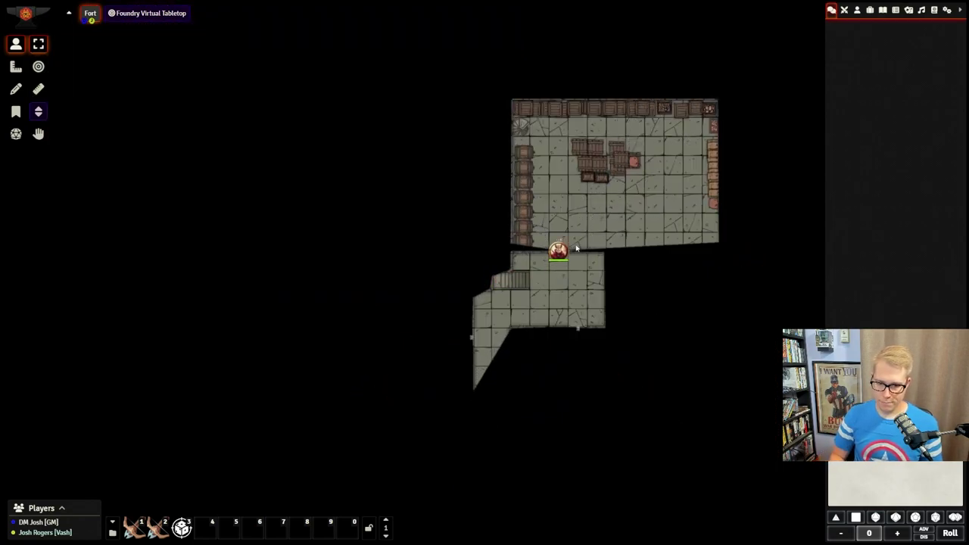
Step: Take the token up the storeroom's spiral stairs and southeast across the small ground-floor room
{"action": "key", "text": "Right"}
{"action": "key", "text": "Right"}
{"action": "key", "text": "Right"}
{"action": "key", "text": "Down"}
{"action": "key", "text": "Down"}
{"action": "key", "text": "Right"}
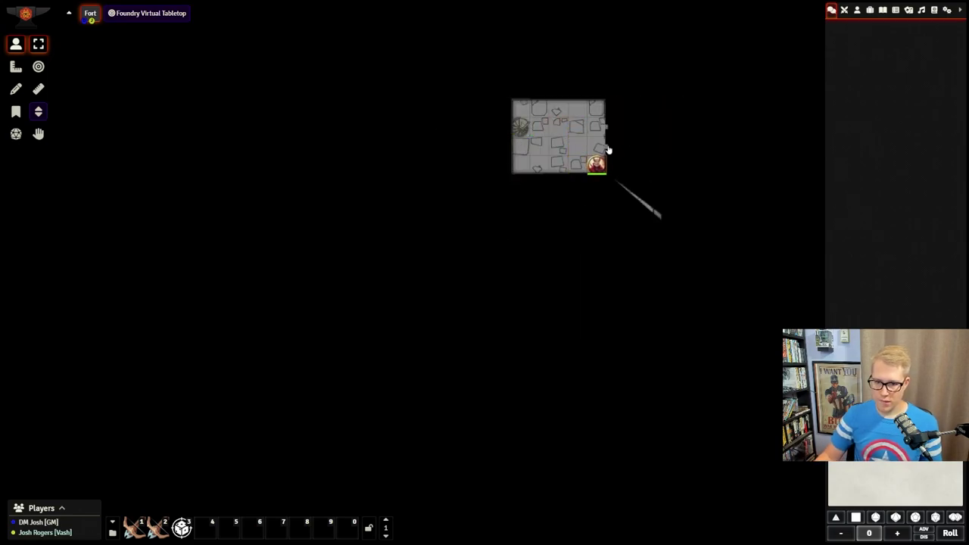
Step: Open the small room's east door and move the token through it, then south and west into the kitchen
{"action": "left_click", "coordinate": [607, 149]}
{"action": "key", "text": "Up"}
{"action": "key", "text": "Right"}
{"action": "key", "text": "Right"}
{"action": "key", "text": "Down"}
{"action": "key", "text": "Down"}
{"action": "key", "text": "Down"}
{"action": "key", "text": "Left"}
{"action": "key", "text": "Down"}
{"action": "key", "text": "Down"}
{"action": "key", "text": "Left"}
{"action": "key", "text": "Left"}
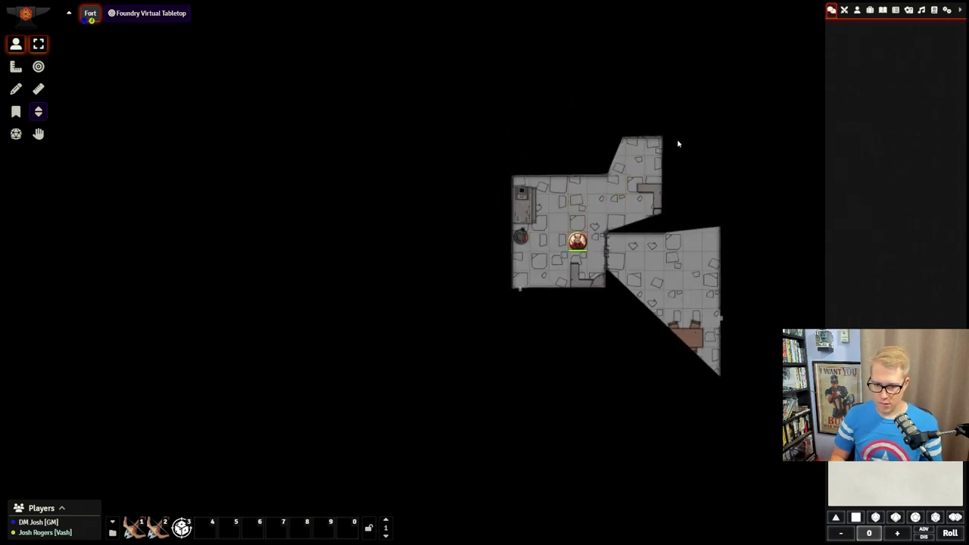